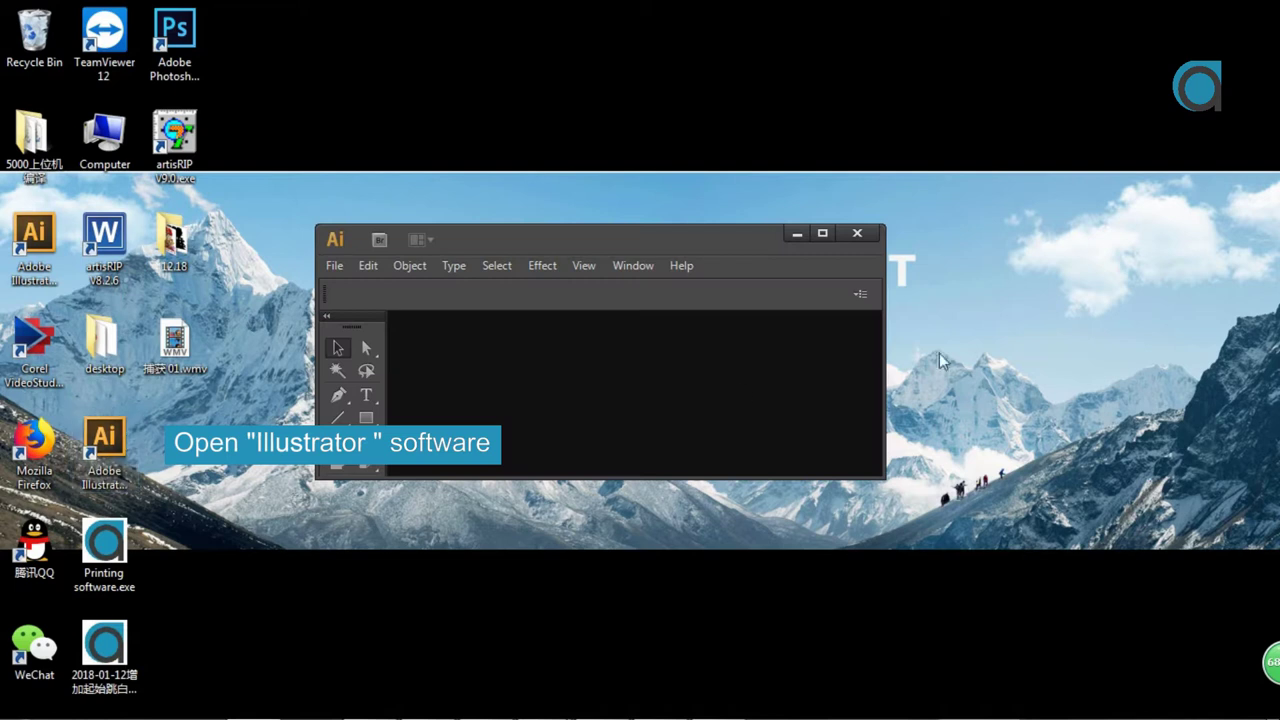
- Maximize the Illustrator window and open card-artisjet.eps from the Card artwork folder
click(829, 233)
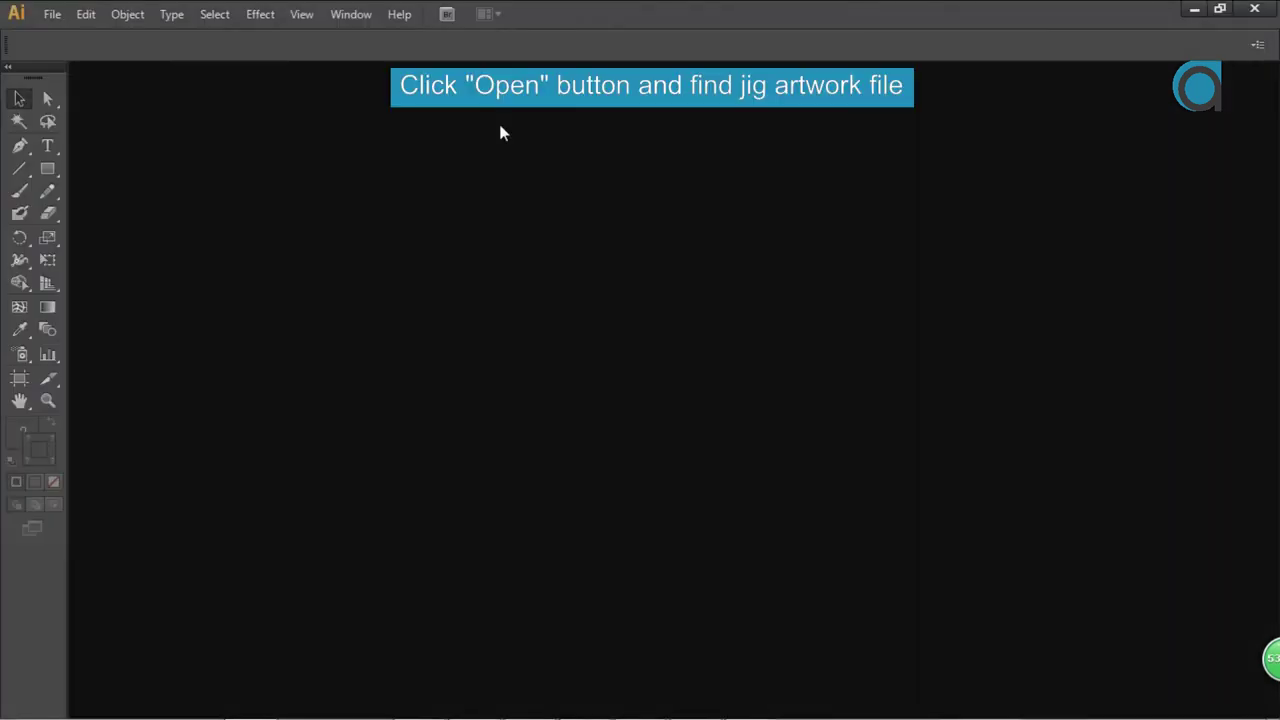
click(52, 14)
click(100, 78)
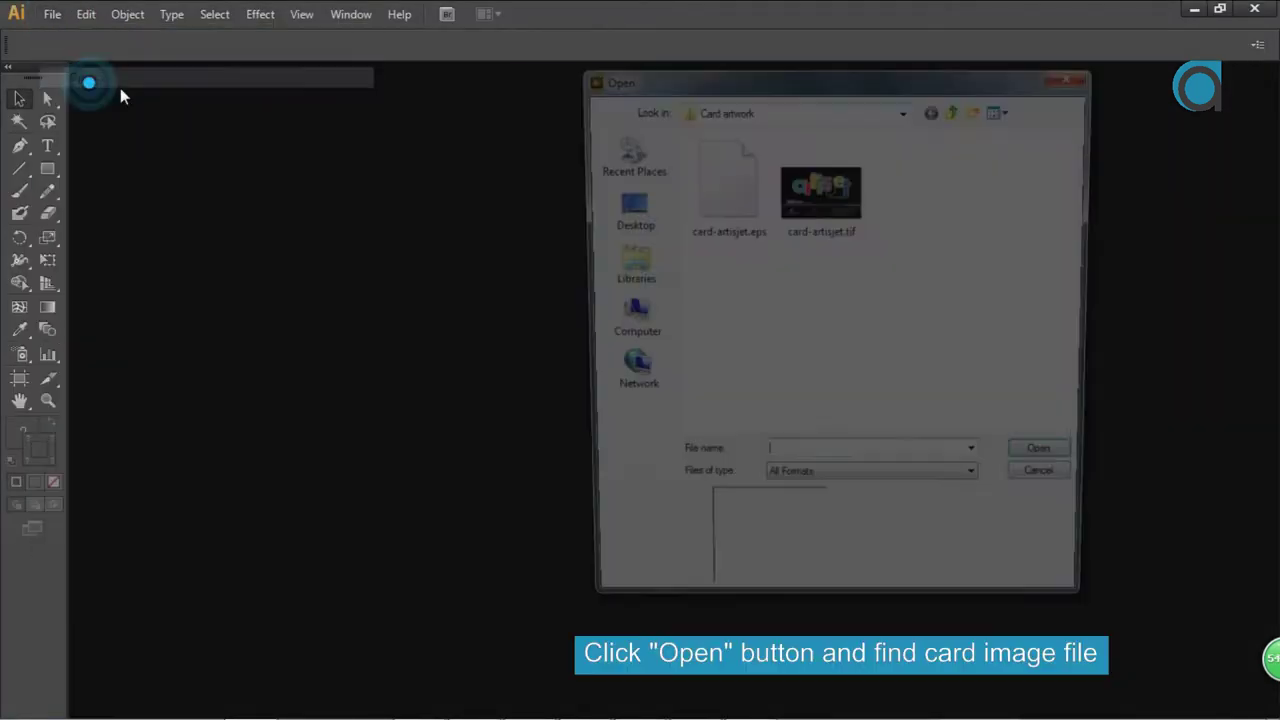
click(758, 226)
click(1055, 463)
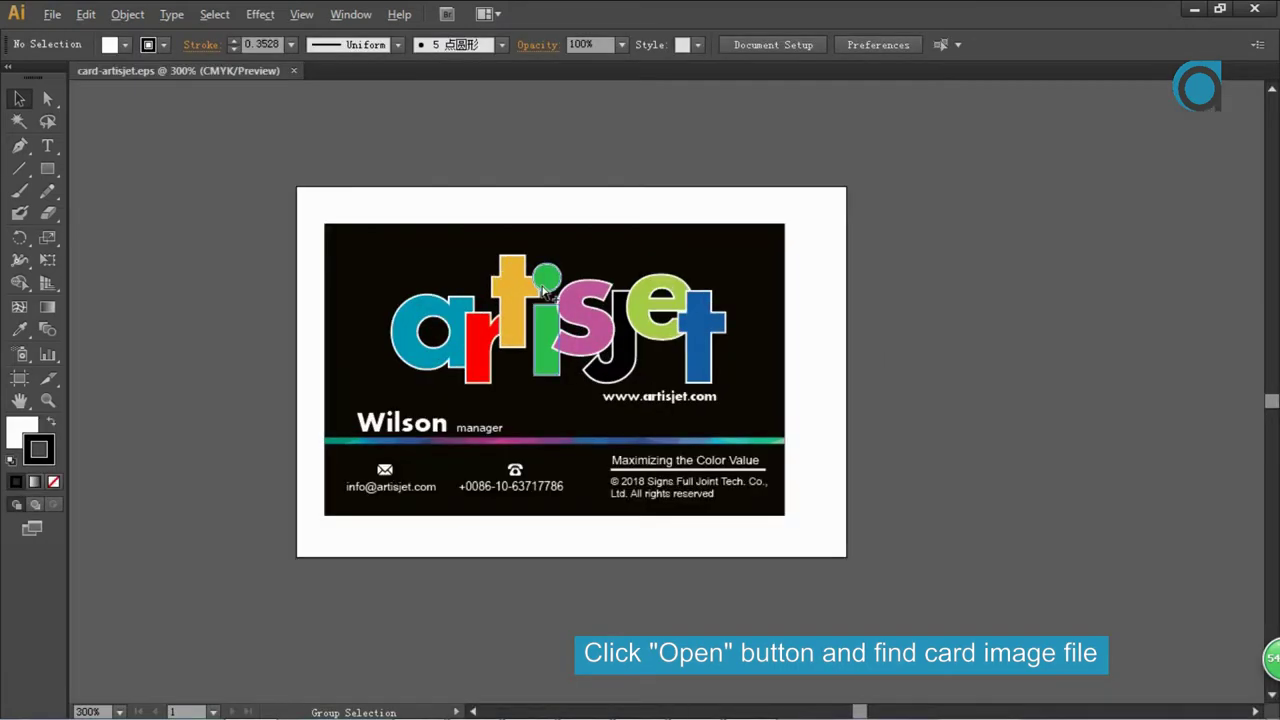
- Change the fill of the name and job title texts to C 2%, M 2%, Y 2%
scroll(541, 342, up, 2)
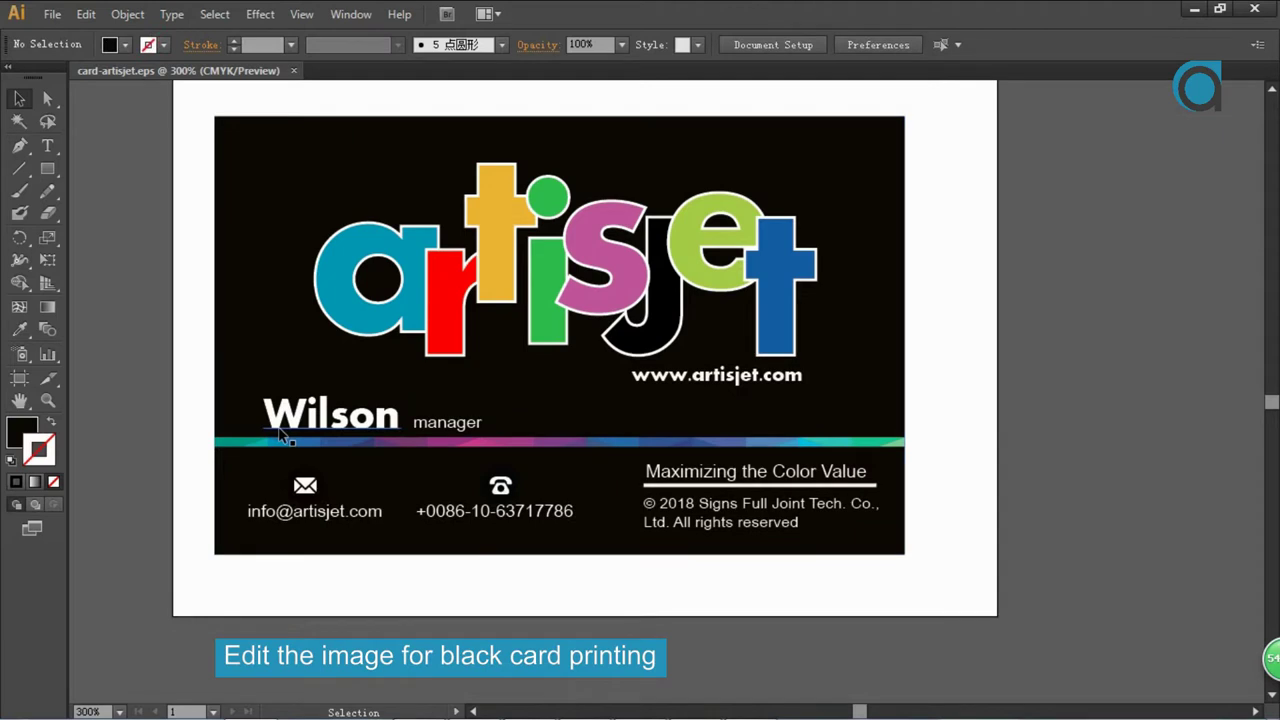
click(289, 428)
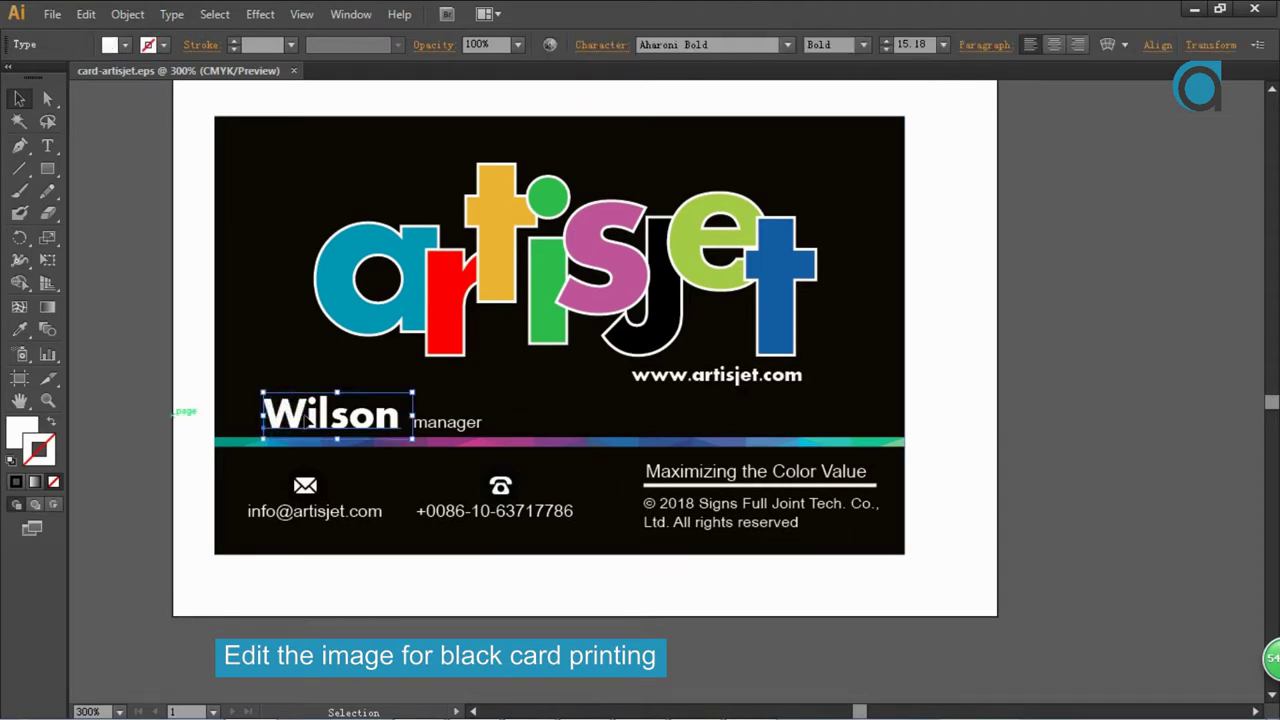
shift+click(447, 422)
double_click(25, 430)
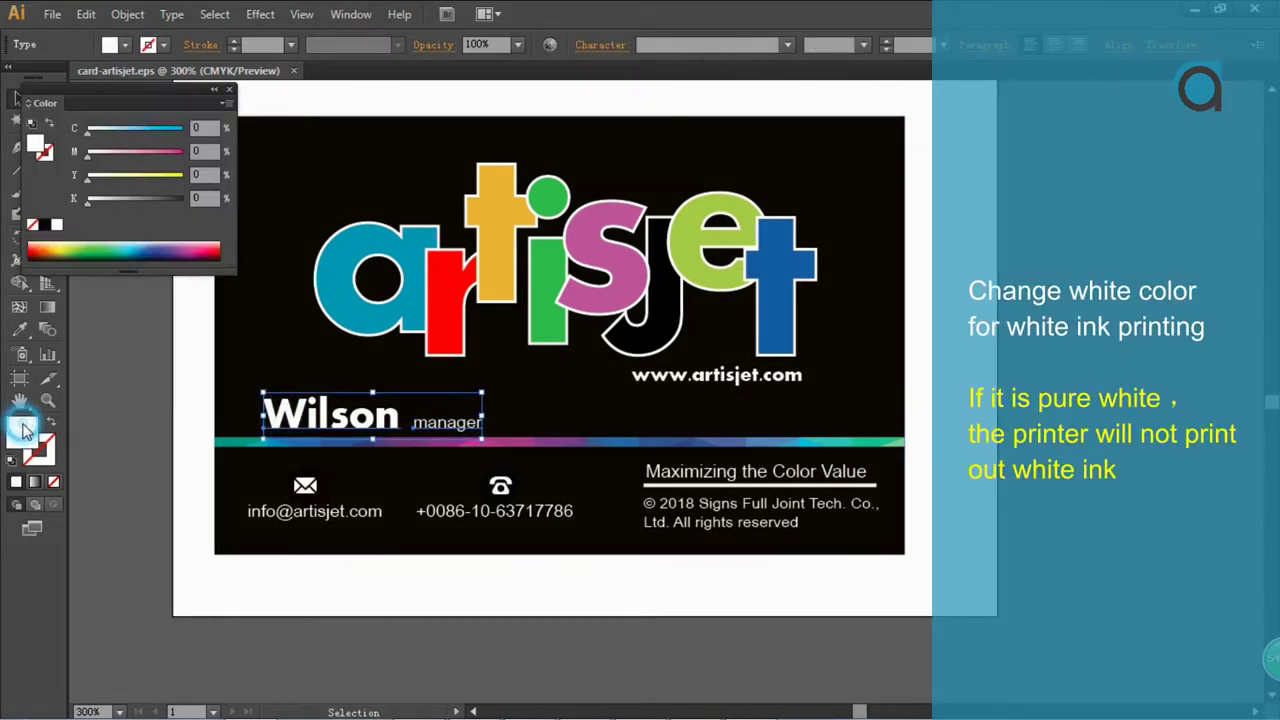
click(568, 592)
text(2)
key(Tab)
text(2)
key(Tab)
text(2)
key(Tab)
click(593, 435)
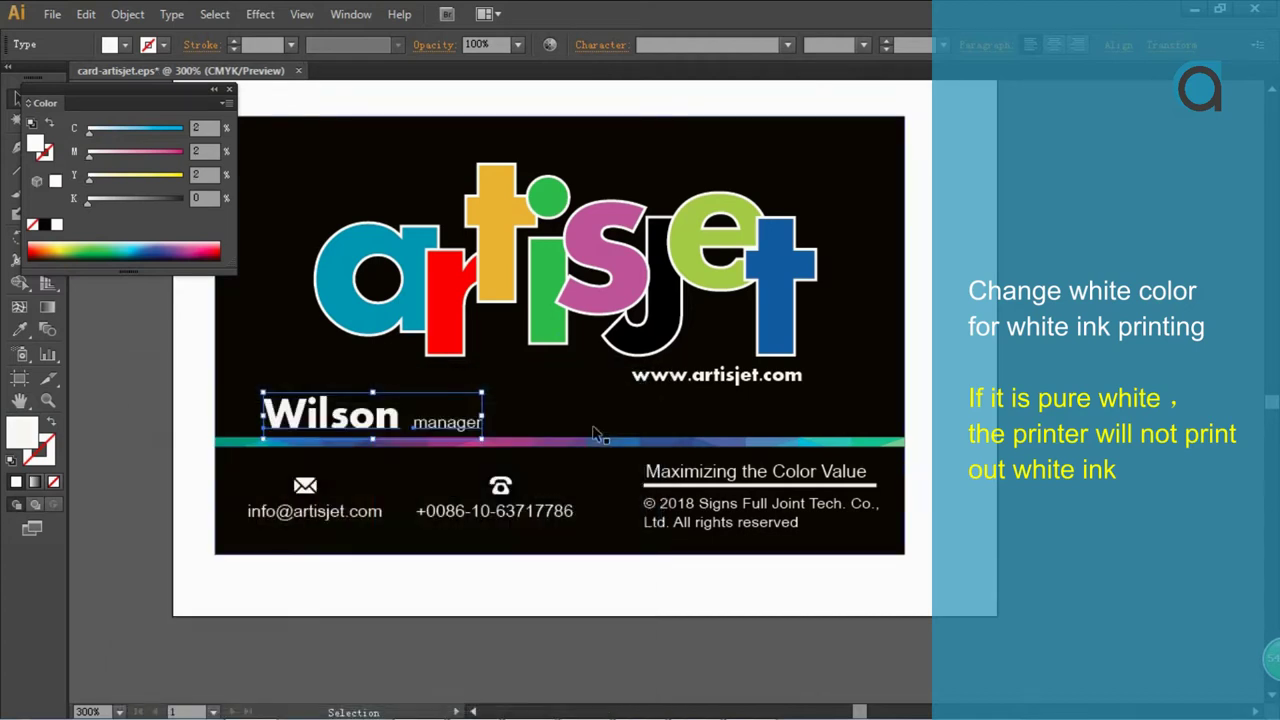
click(346, 623)
- Change the fill of the e-mail and phone number text line to C 2%, M 2%, Y 2%
click(293, 518)
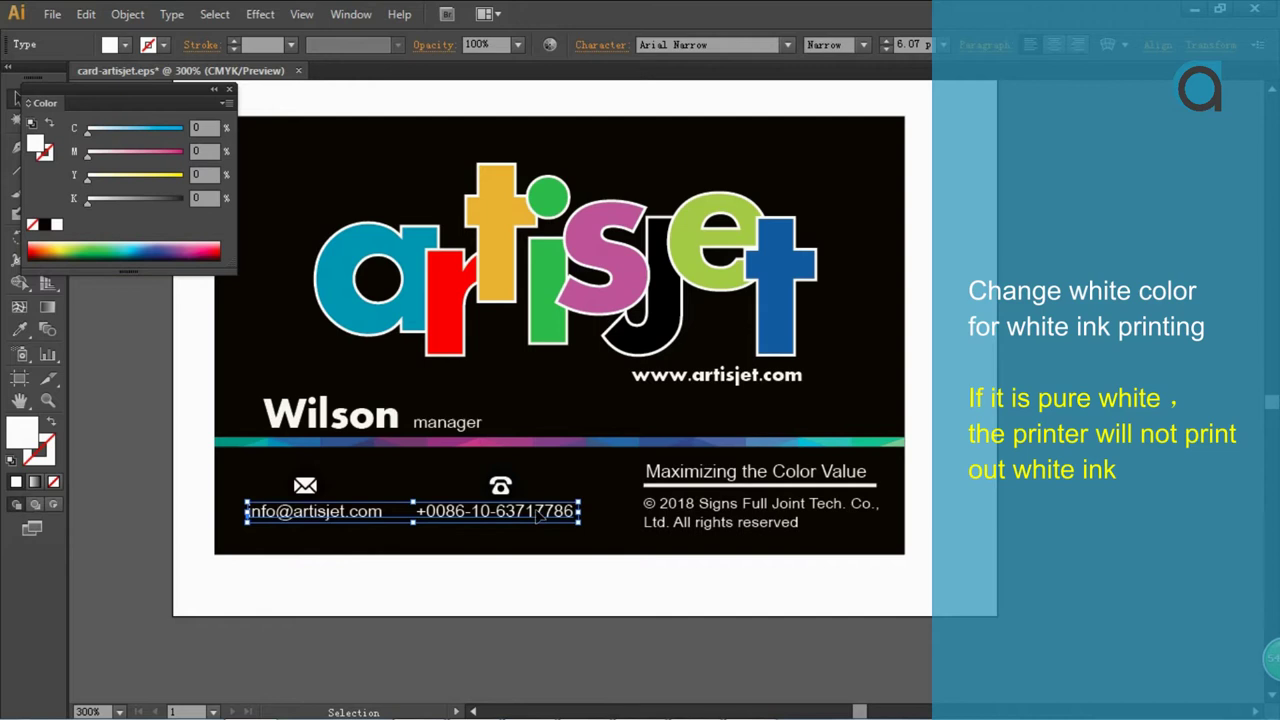
double_click(24, 432)
click(577, 591)
text(2)
key(Tab)
text(2)
key(Tab)
text(2)
click(591, 430)
click(366, 597)
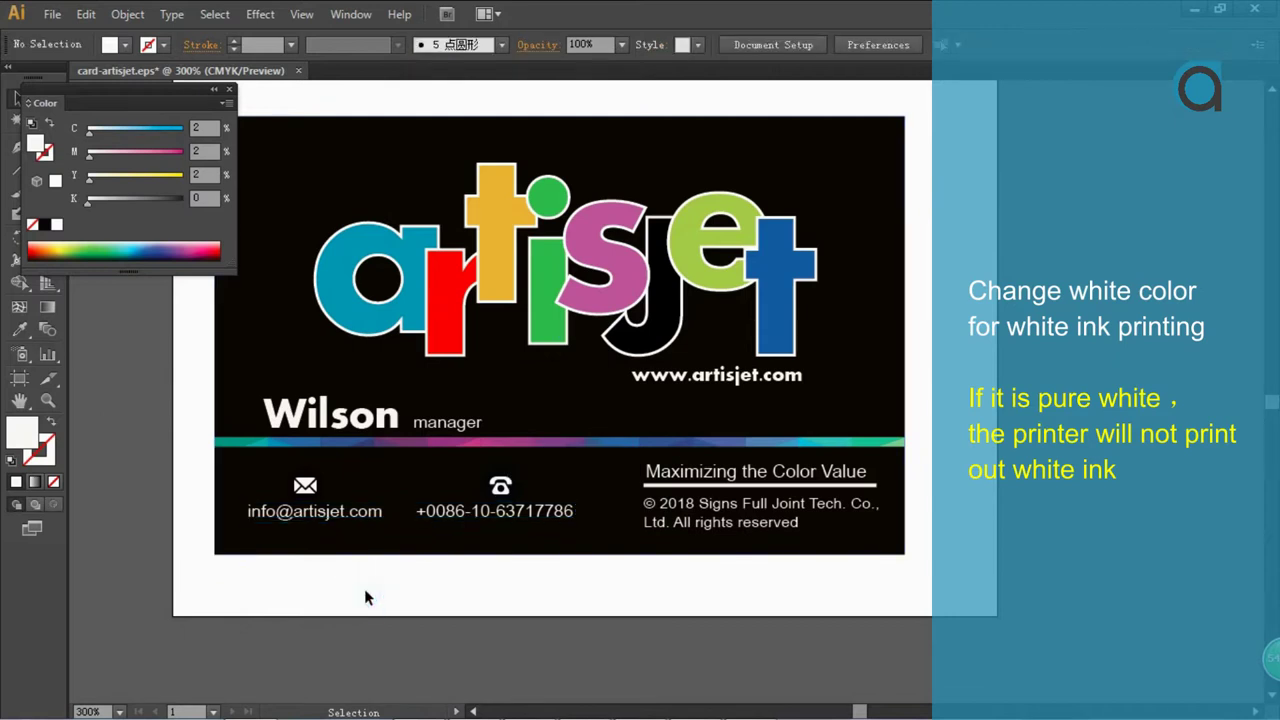
- Set the stroke color of the artisjet logo group to C 2%, M 2%, Y 2%
click(415, 299)
double_click(38, 446)
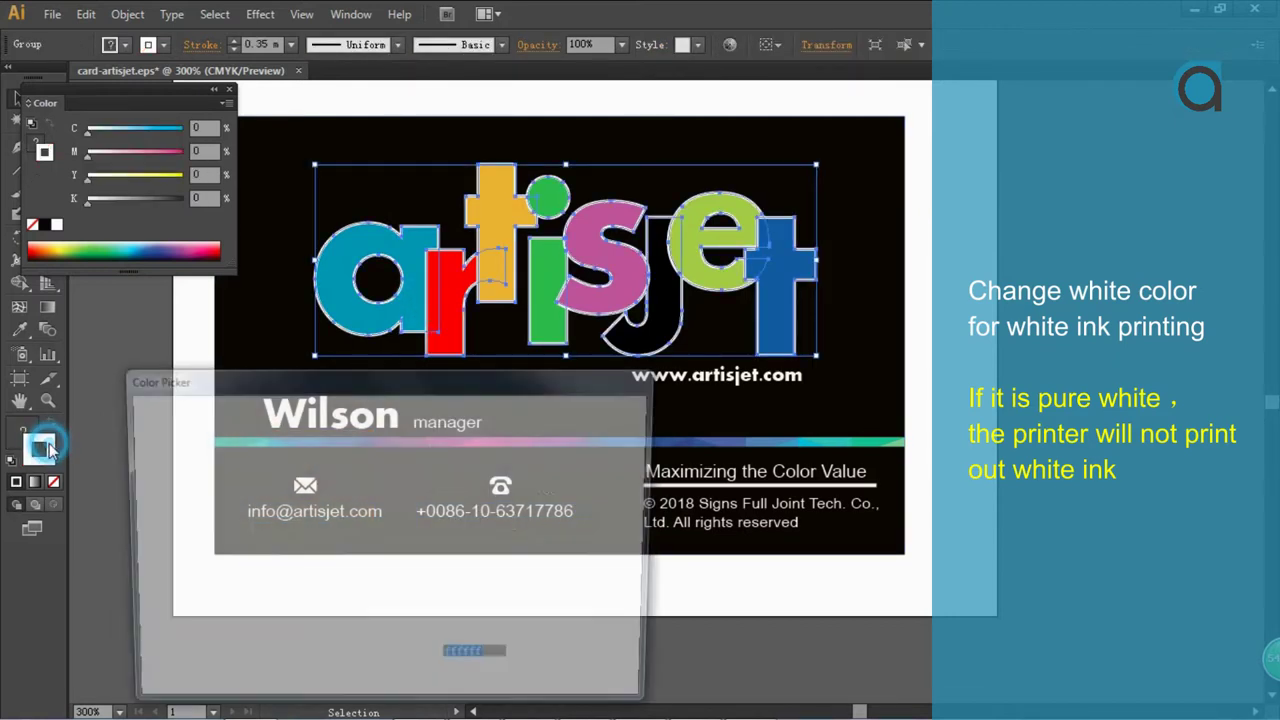
click(567, 591)
text(2)
click(570, 613)
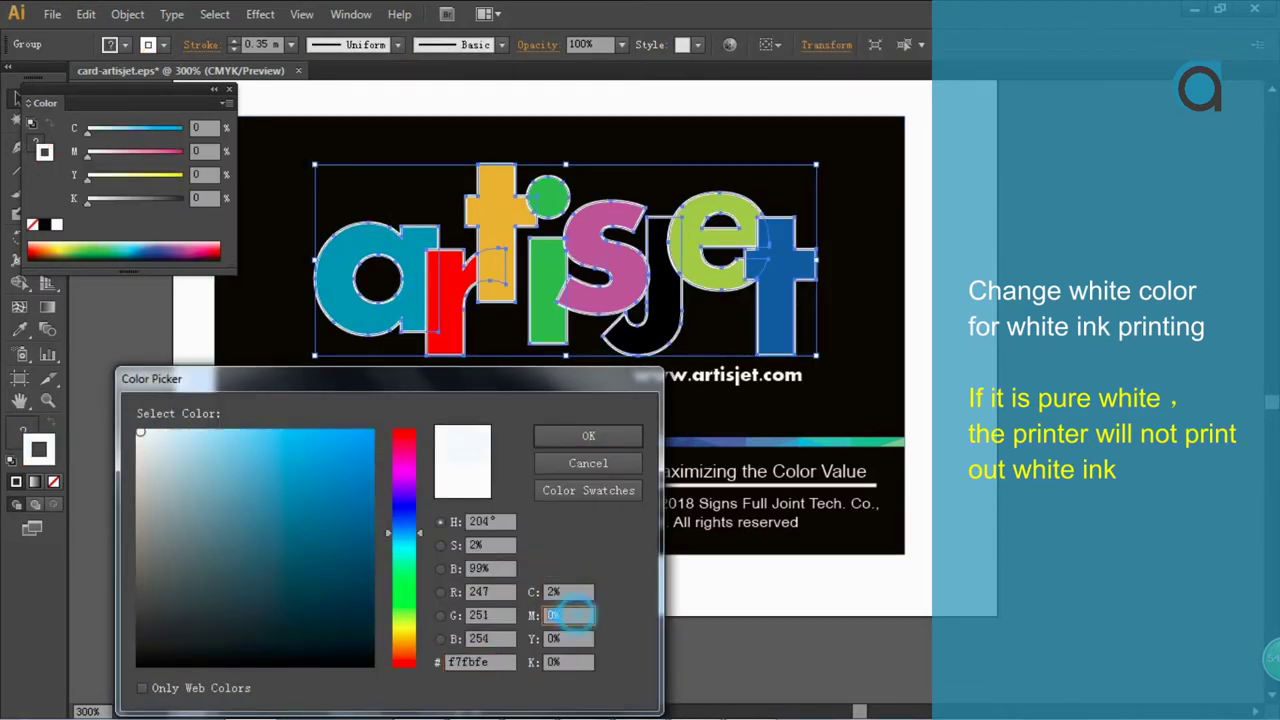
text(2)
click(580, 638)
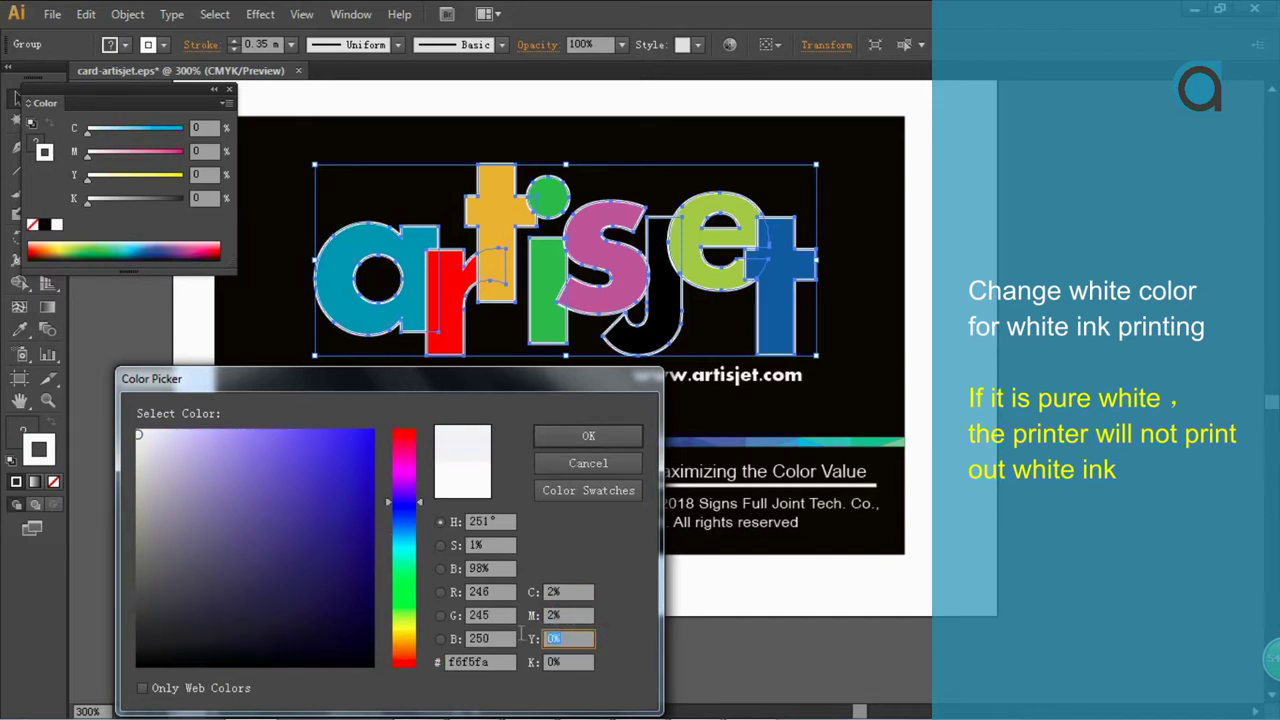
text(2)
click(580, 430)
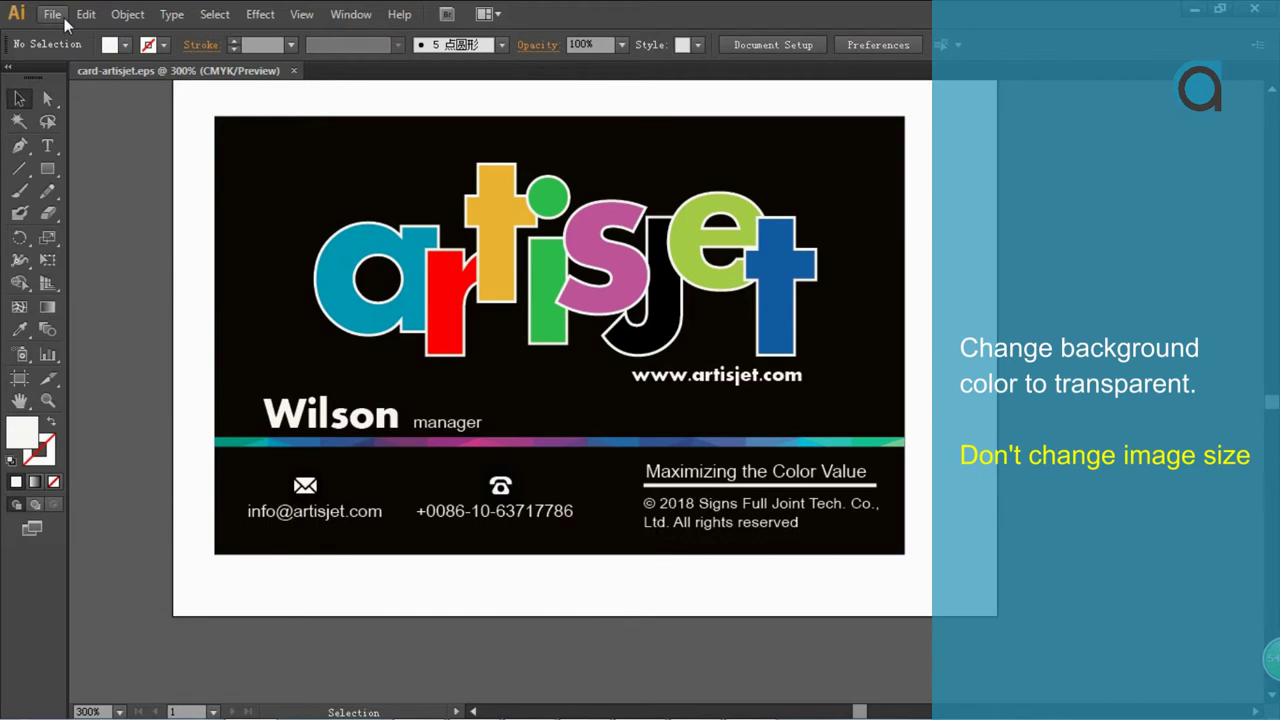
- Make the card's black background rectangle transparent by setting its fill to None, keeping its size, and inspect the near-white texts
double_click(237, 135)
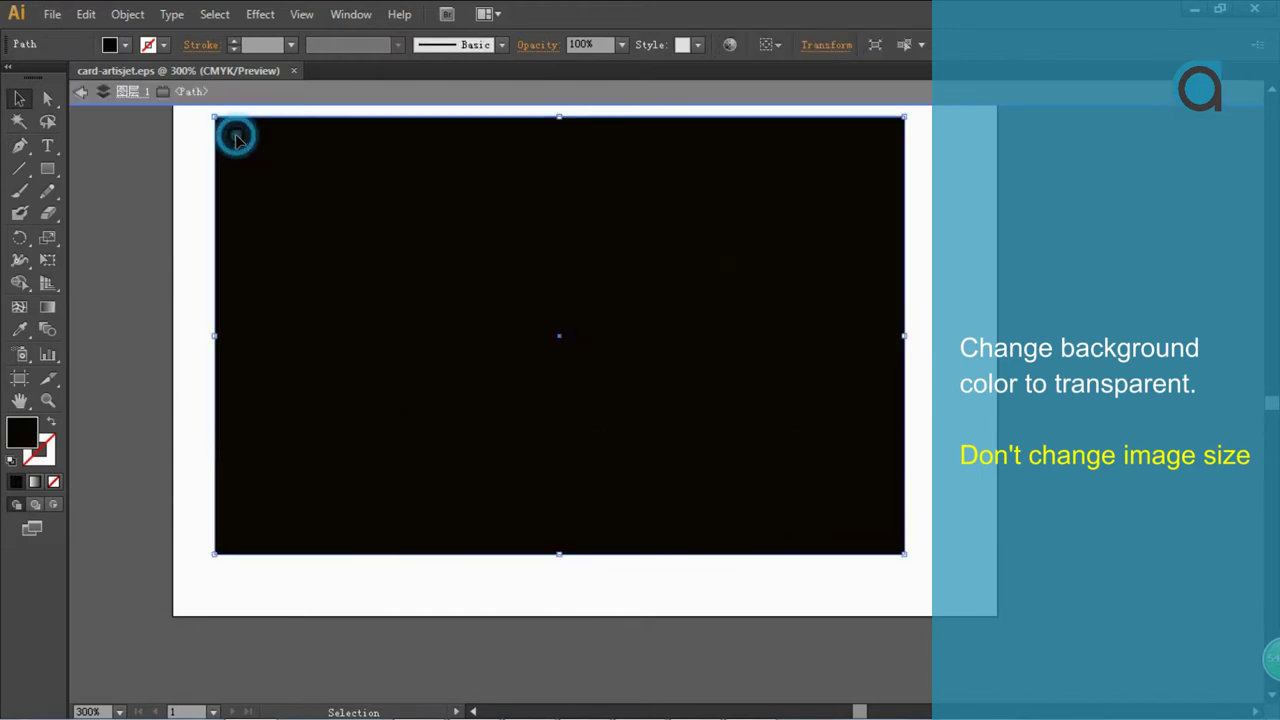
click(55, 483)
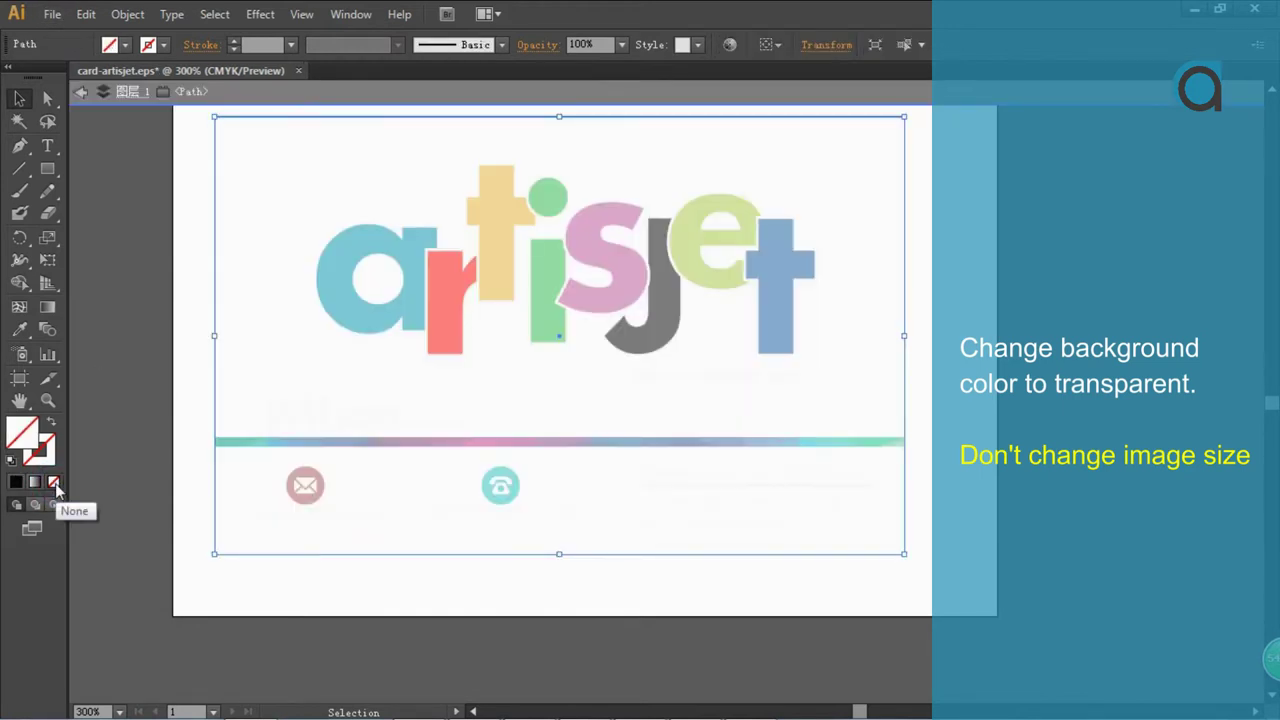
click(143, 334)
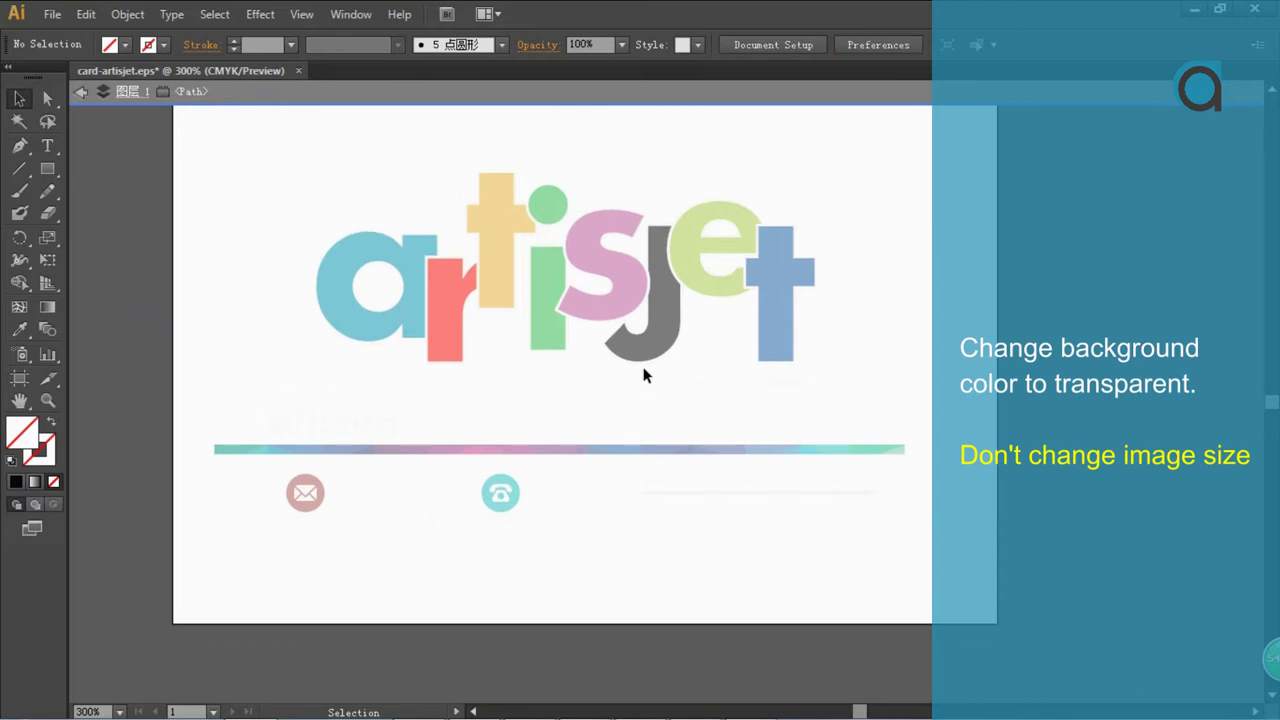
scroll(468, 468, up, 2)
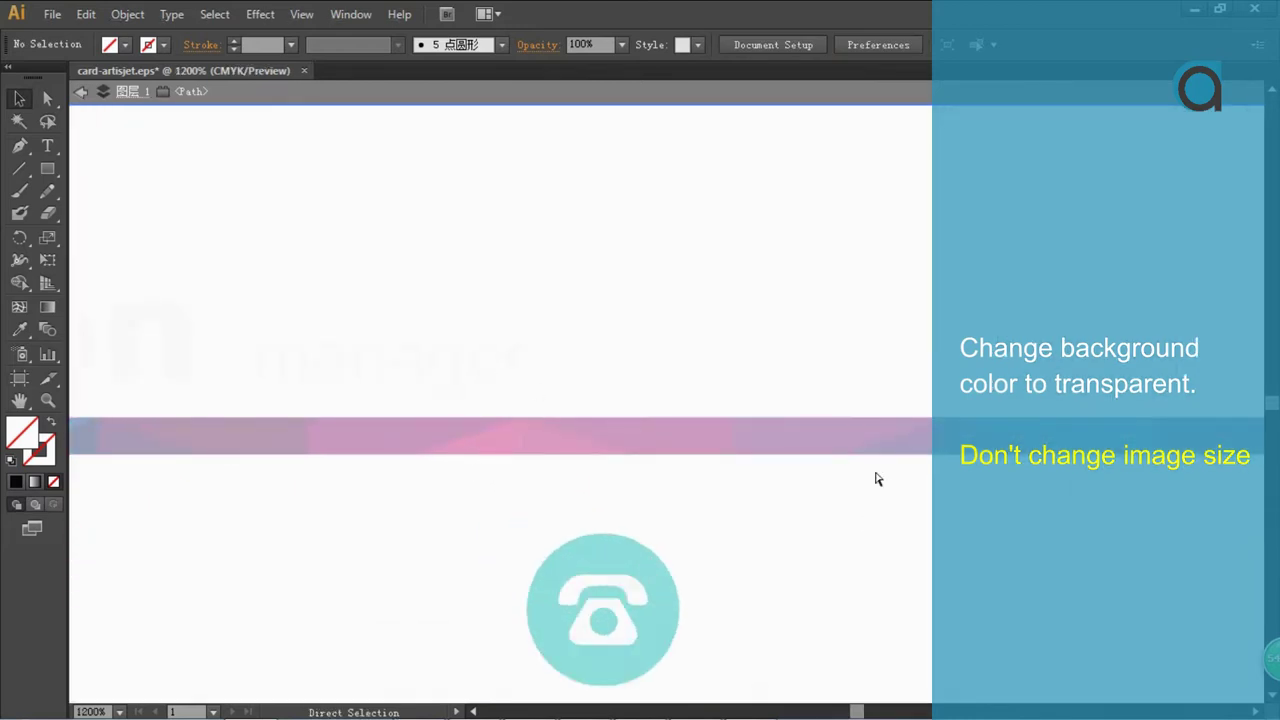
scroll(874, 480, down, 3)
scroll(623, 476, up, 2)
scroll(571, 381, up, 1)
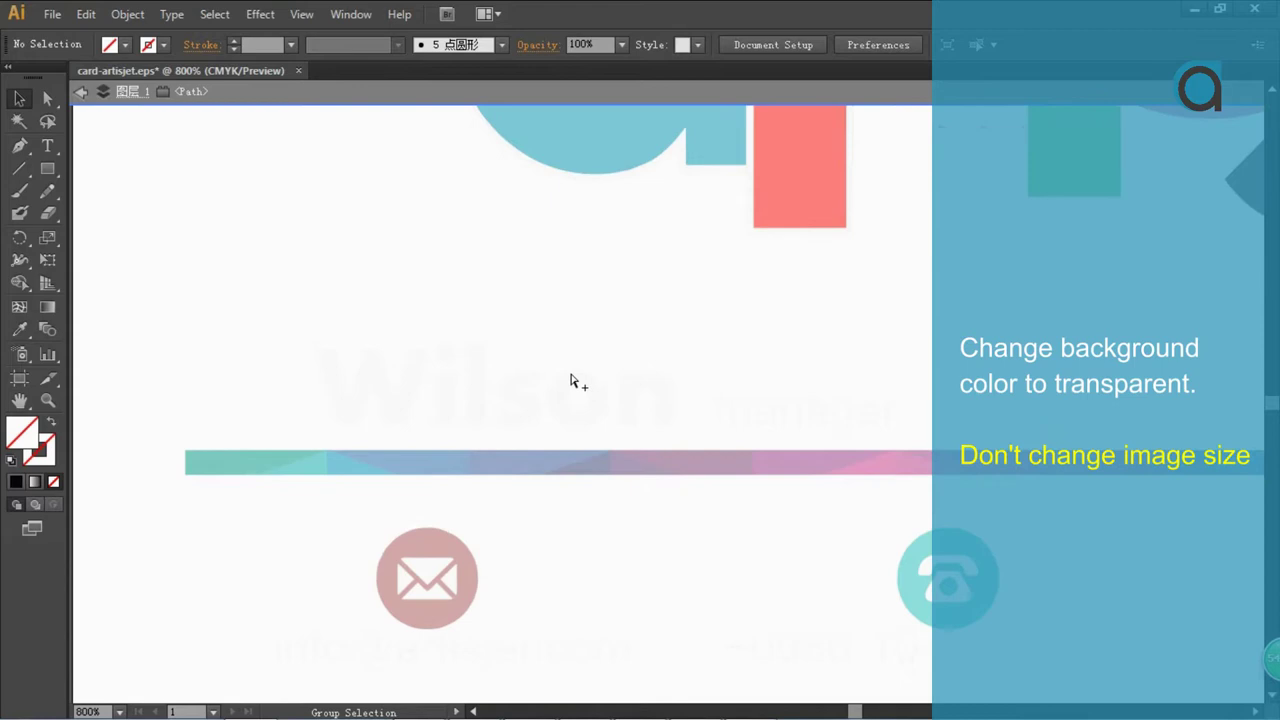
scroll(568, 395, down, 1)
scroll(409, 463, down, 1)
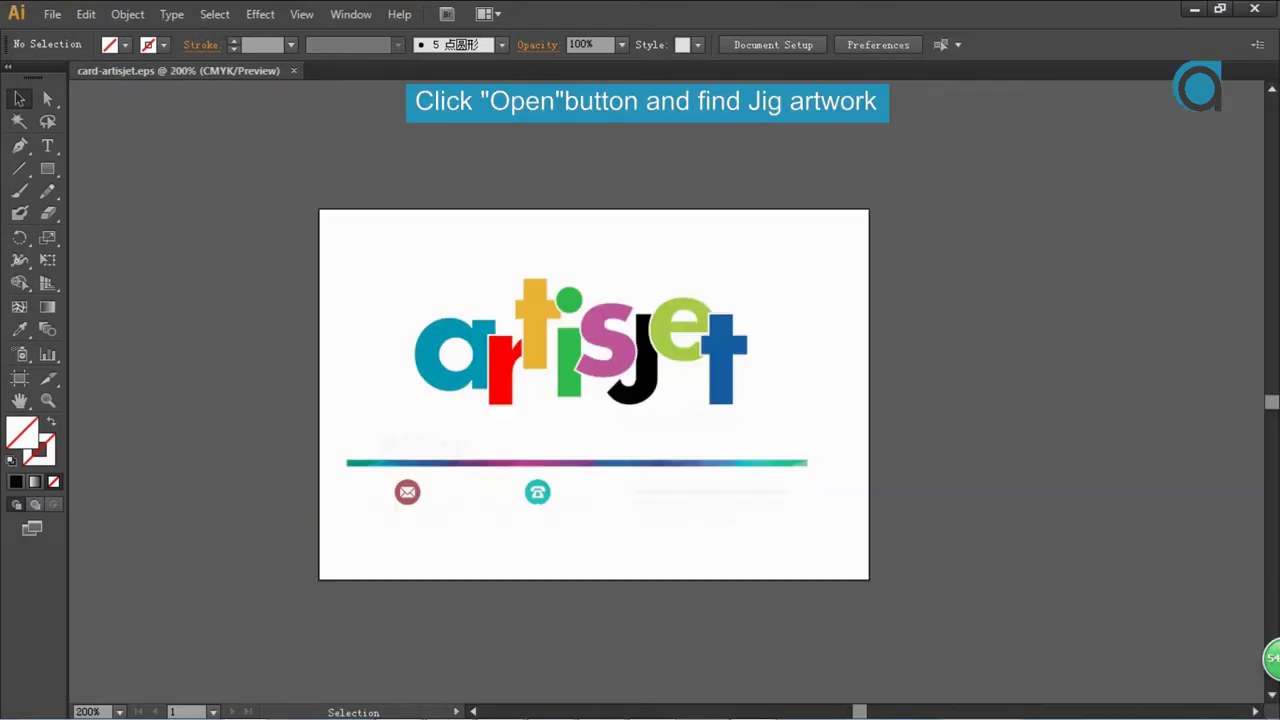
- Open the jig artwork file CARD 50-70(深度0.6MM).eps from the folder above Card artwork
click(52, 14)
click(70, 77)
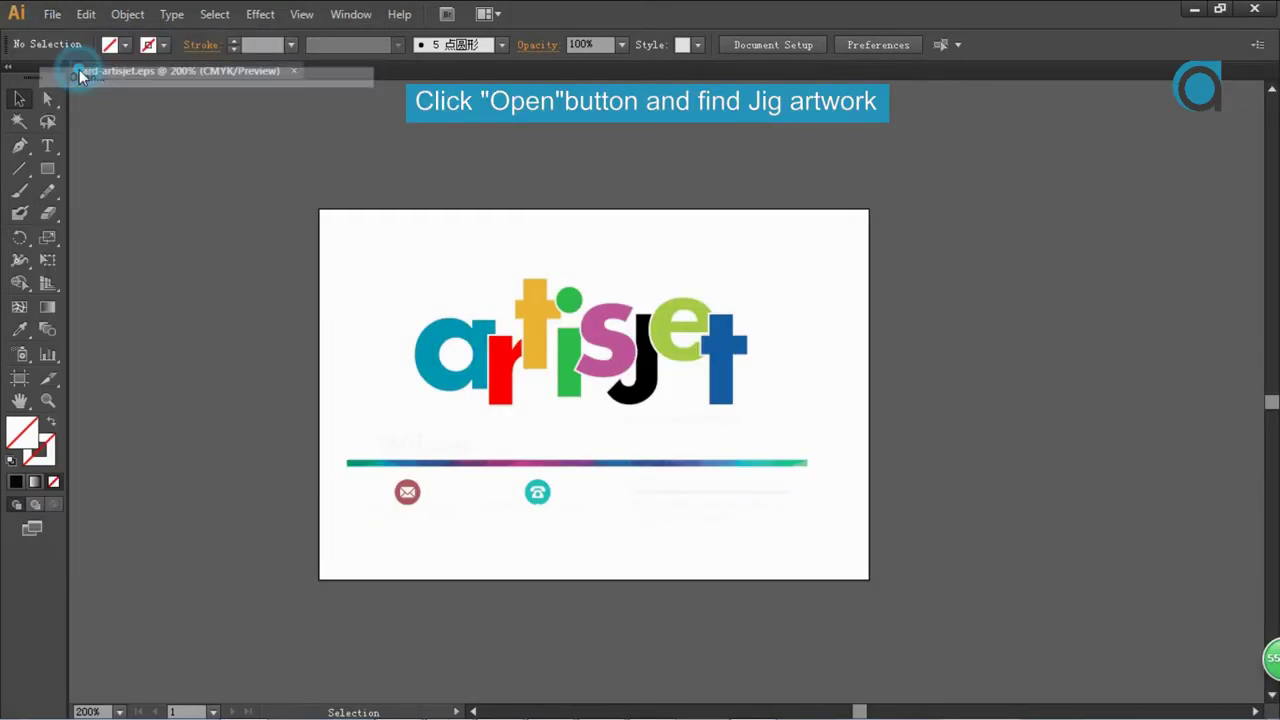
click(957, 107)
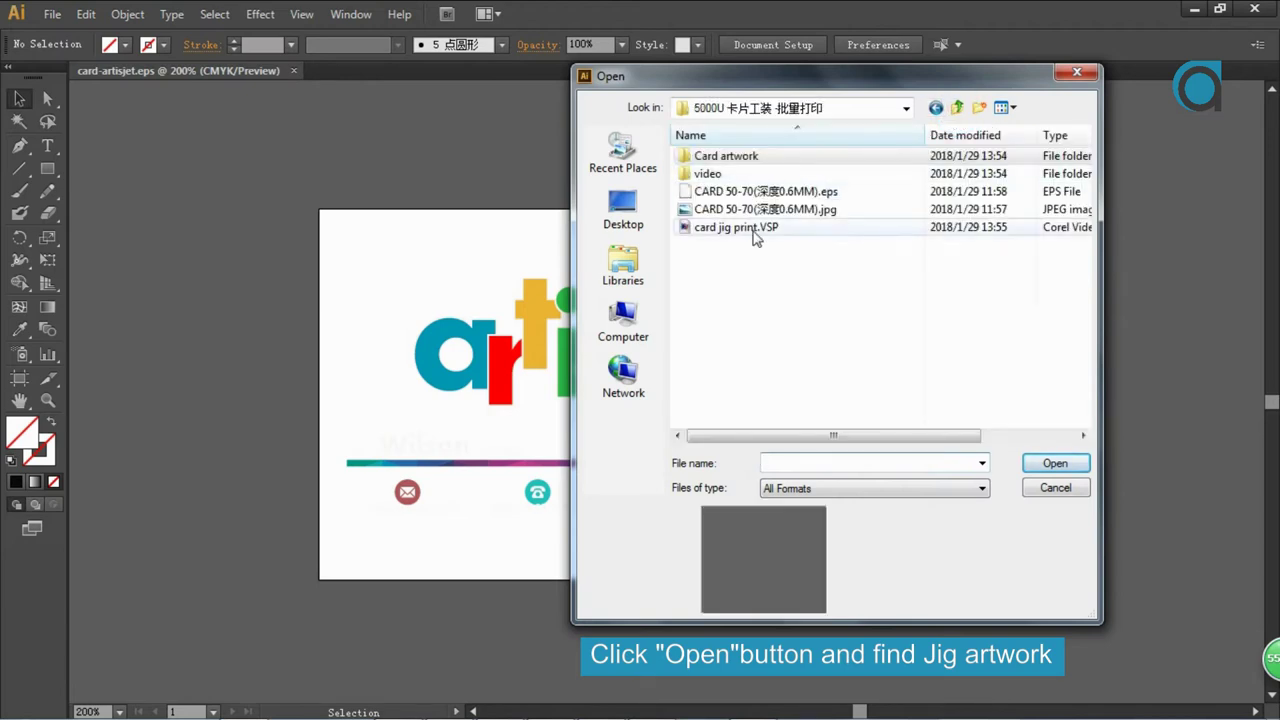
click(770, 192)
click(1052, 464)
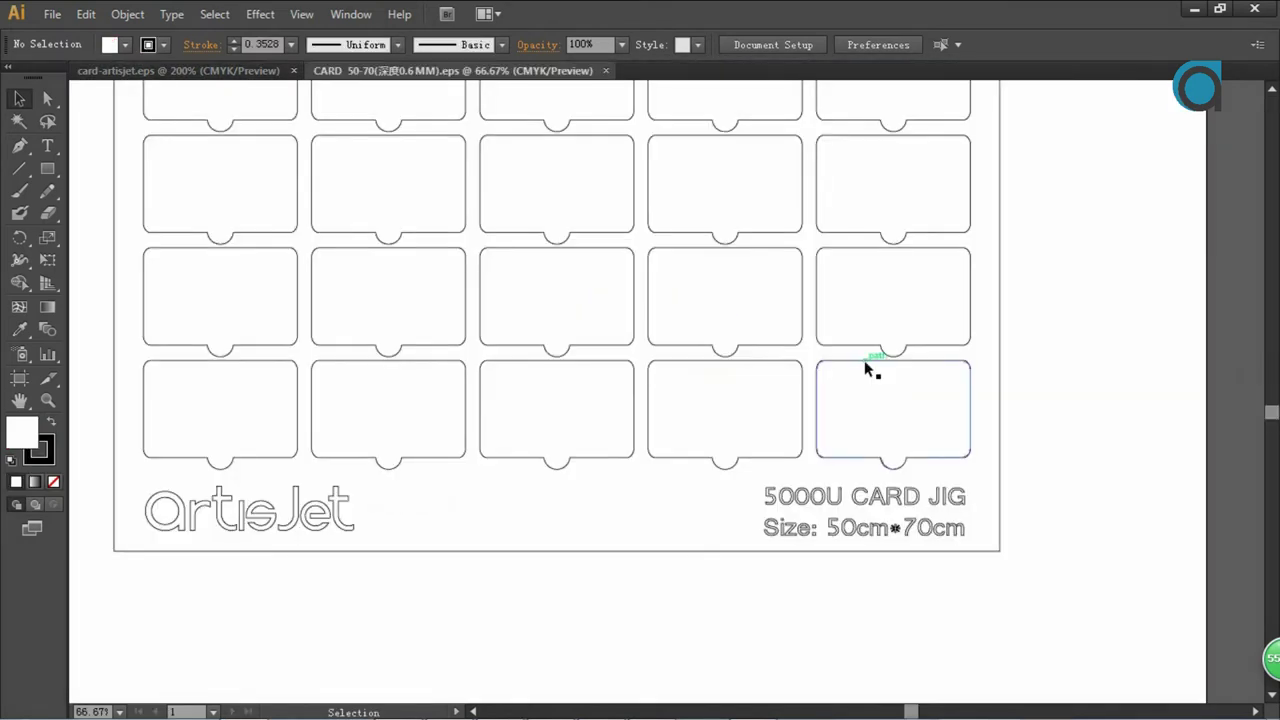
- Select all of the card artwork in card-artisjet.eps and transfer it into the jig document beside the slots
scroll(686, 471, down, 3)
scroll(608, 234, up, 2)
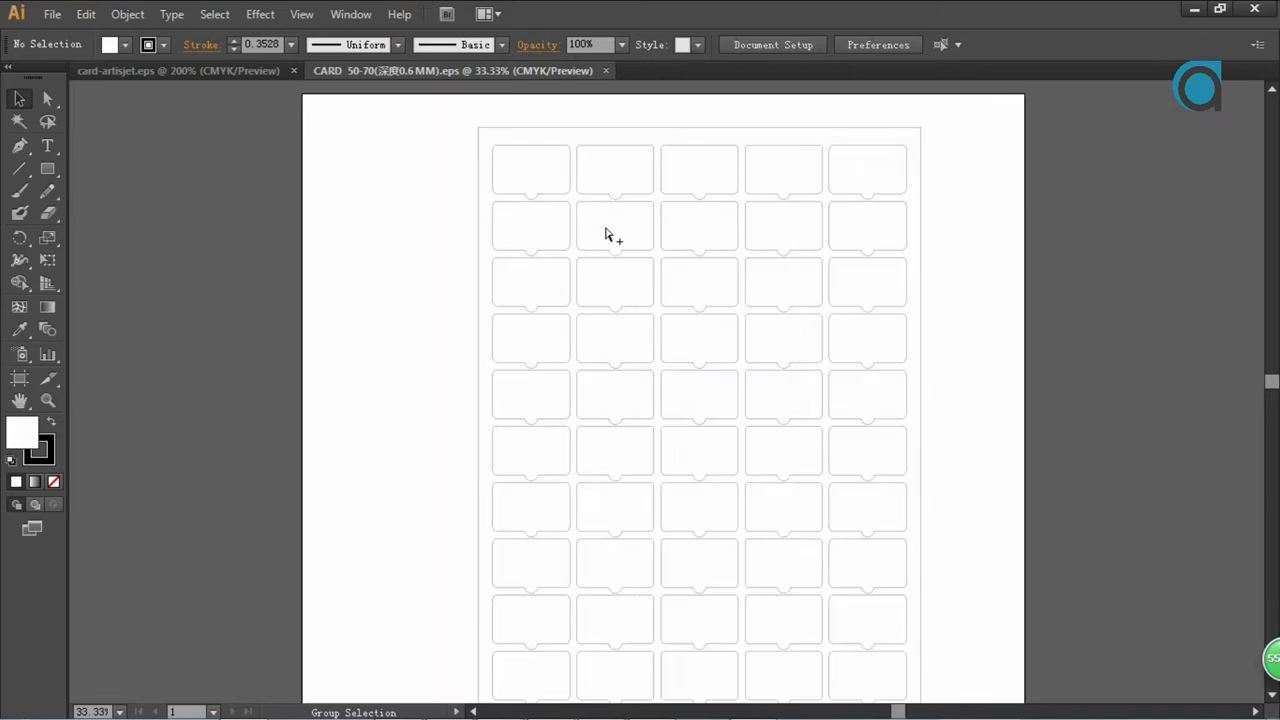
click(202, 70)
drag(254, 146, 846, 556)
drag(246, 72, 142, 117)
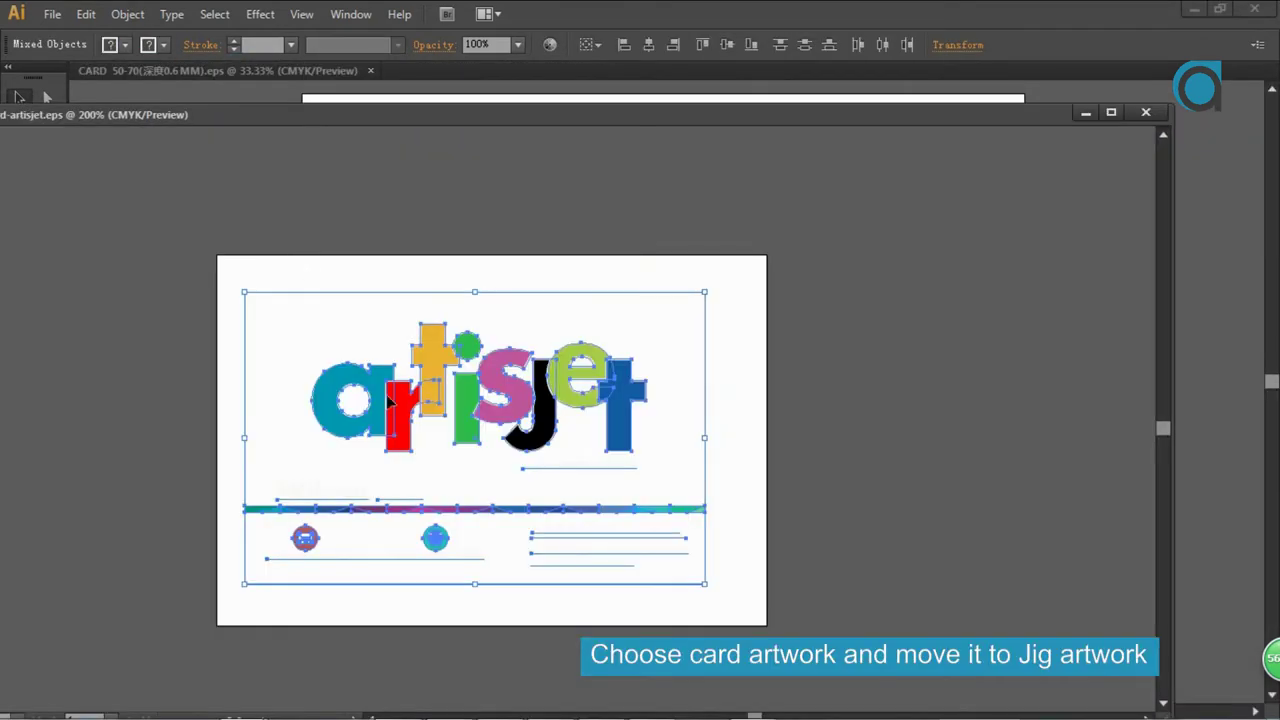
drag(519, 117, 246, 140)
drag(360, 420, 990, 398)
click(873, 140)
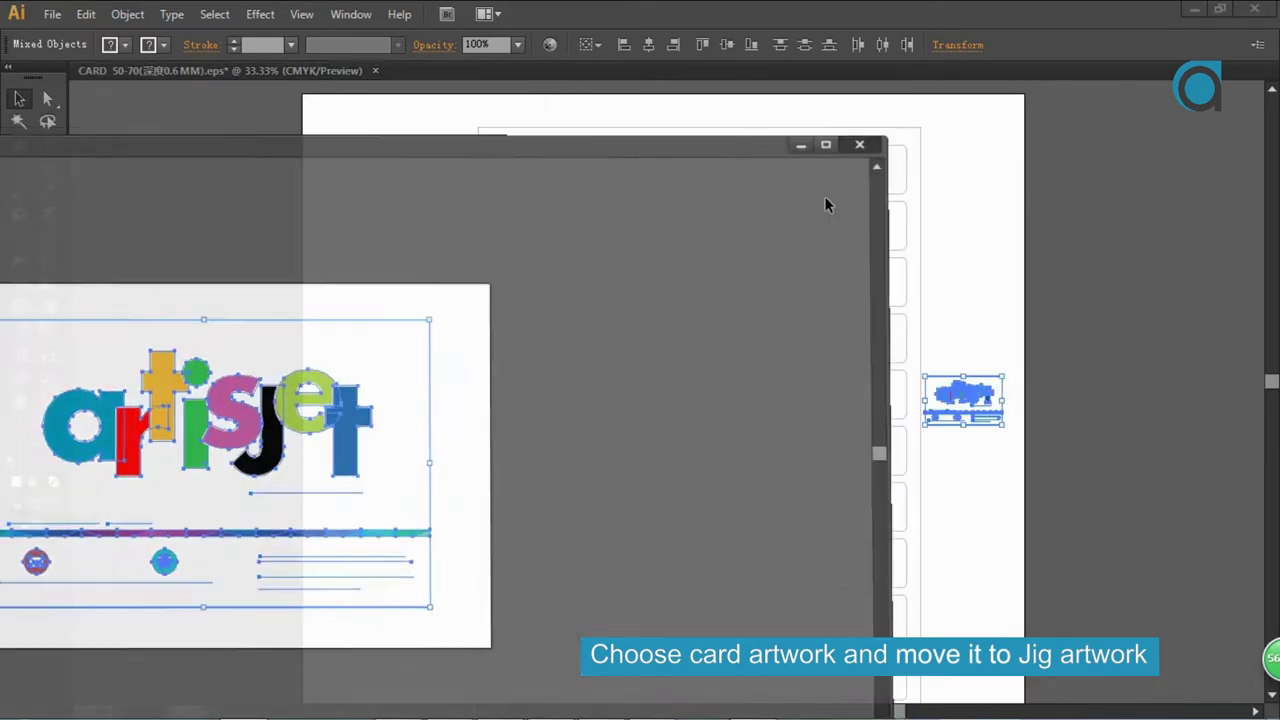
- Fill the jig's first row with five copies of the grouped card artwork, rotated upside down and aligned with the slots
scroll(1094, 414, up, 1)
drag(882, 383, 260, 150)
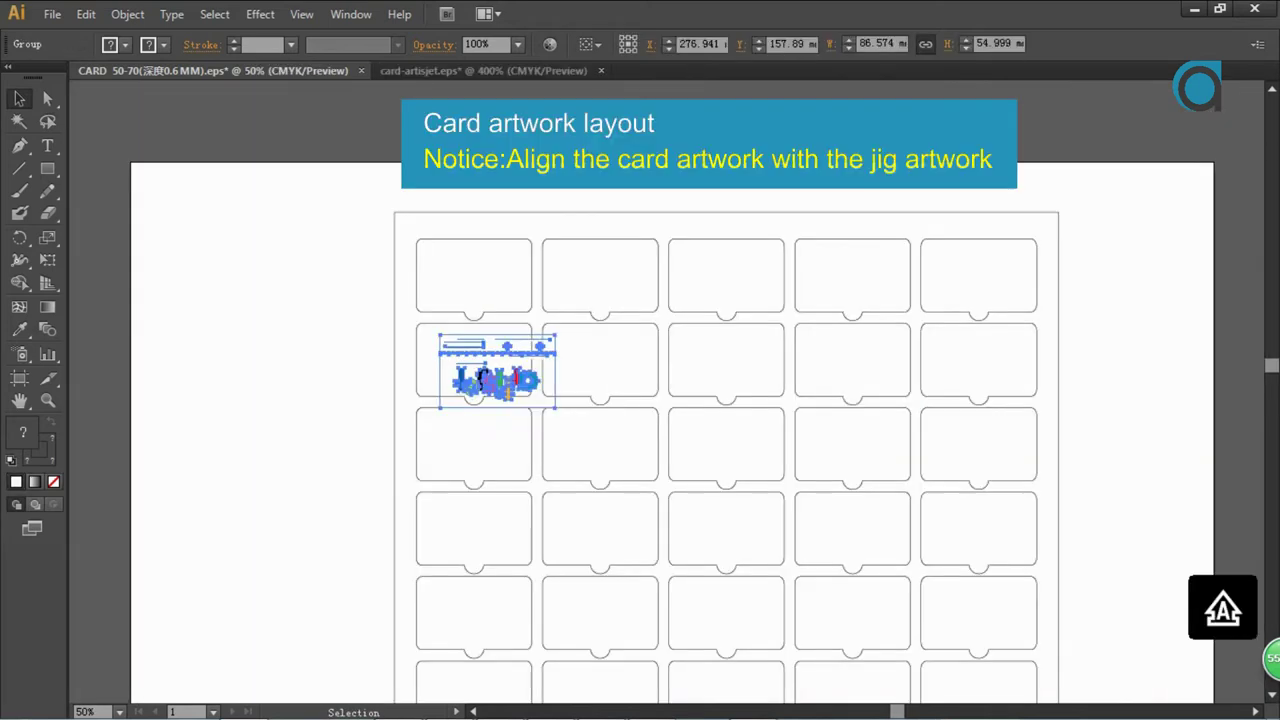
drag(477, 395, 979, 296)
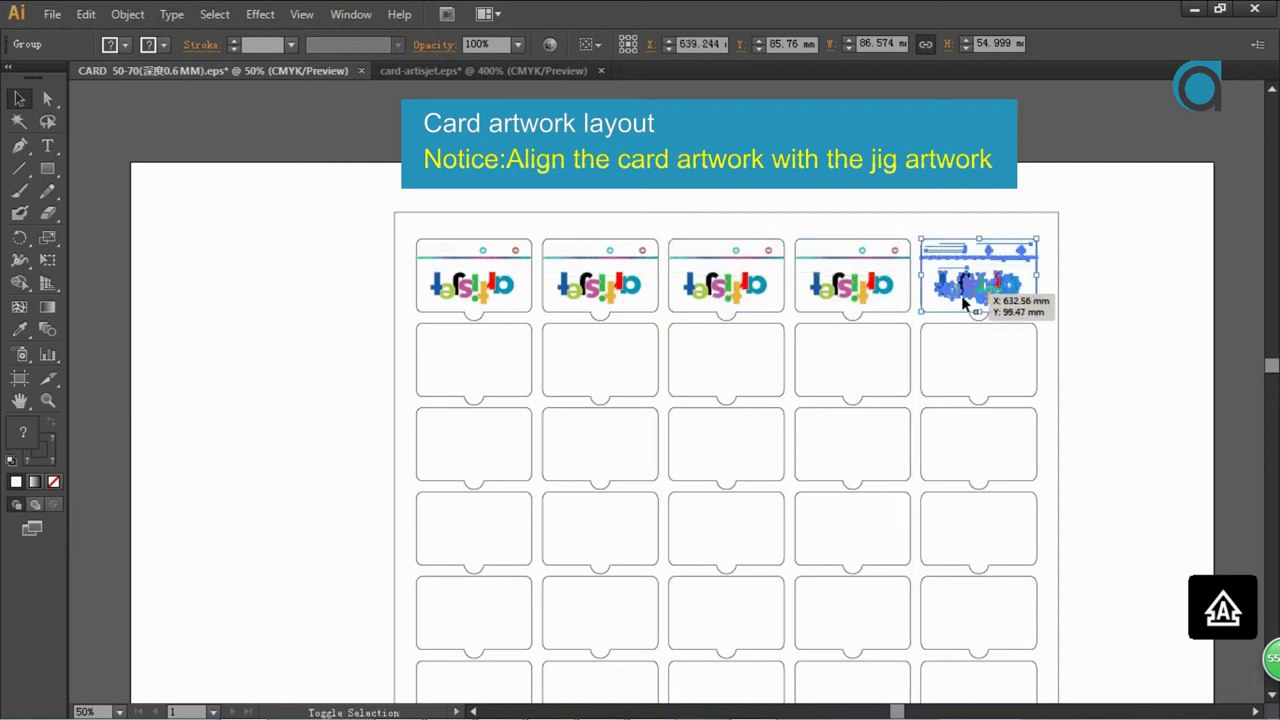
- Select the five card artworks in the first row and copy them into the slots of the second row
shift+click(825, 290)
shift+click(726, 288)
shift+click(600, 290)
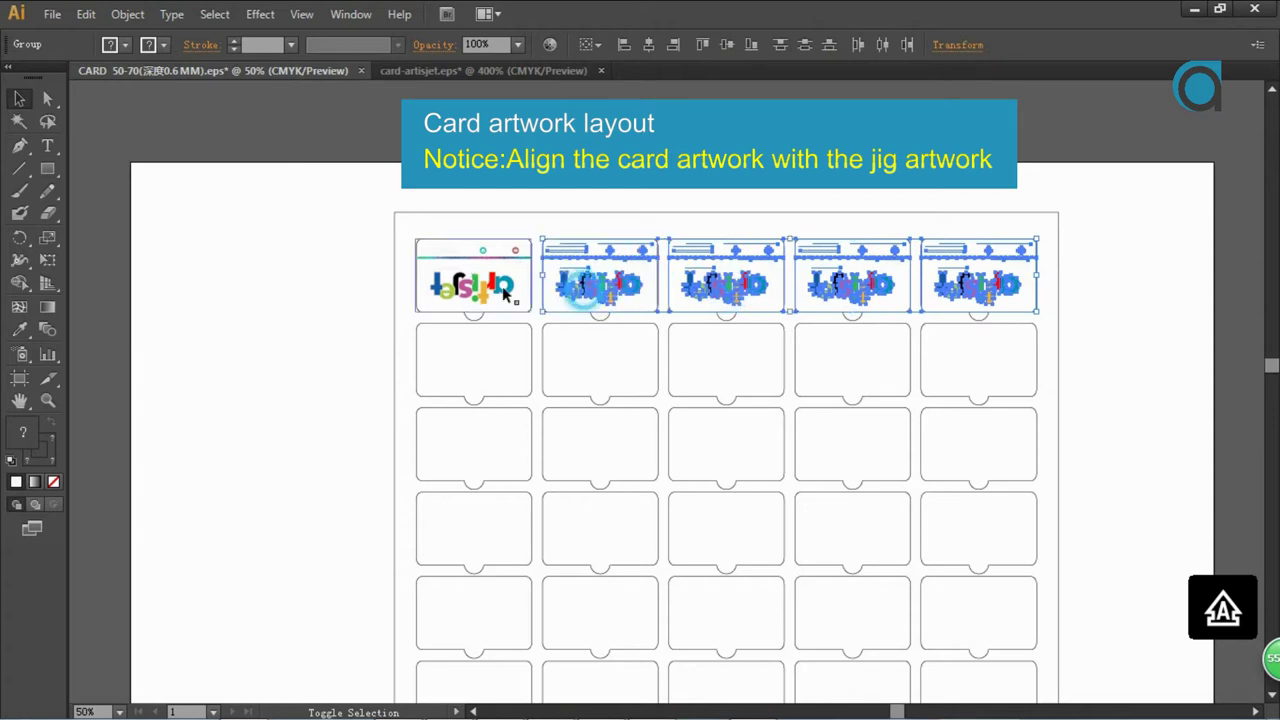
shift+click(478, 290)
drag(478, 288, 490, 376)
- Add the first row's five cards to the selection and copy both rows into the third and fourth rows
shift+click(486, 300)
shift+click(605, 290)
shift+click(731, 284)
shift+click(850, 288)
shift+click(943, 286)
drag(863, 387, 814, 544)
- Nudge the copied cards in the third and fourth rows upward to align them with their jig slots
scroll(655, 470, up, 3)
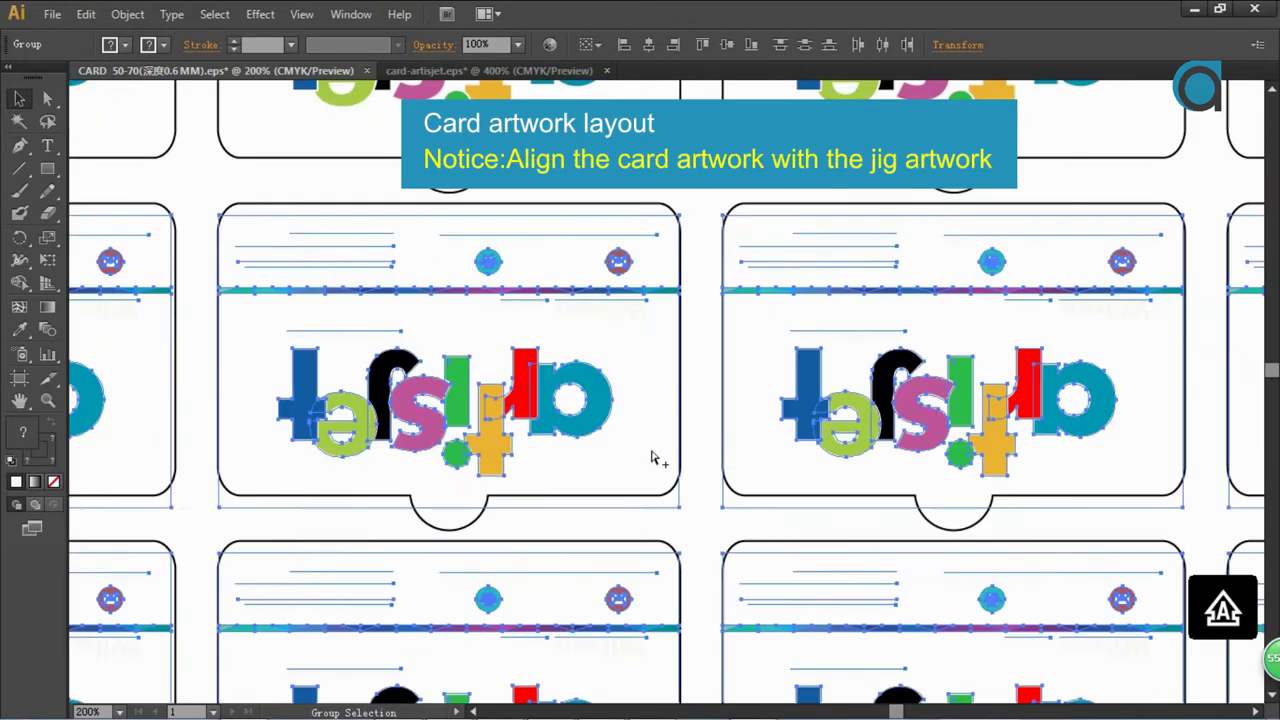
scroll(651, 458, down, 3)
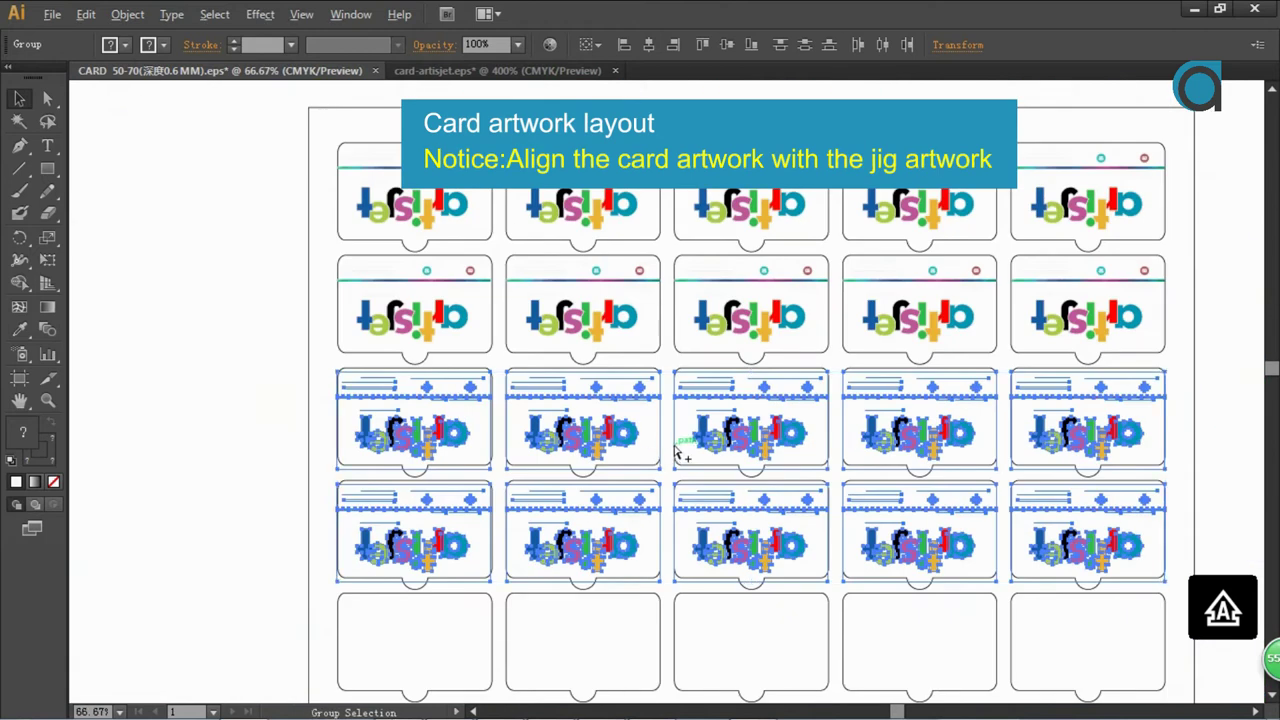
scroll(672, 454, up, 2)
key(Up)
key(Up)
key(Up)
key(Up)
key(Up)
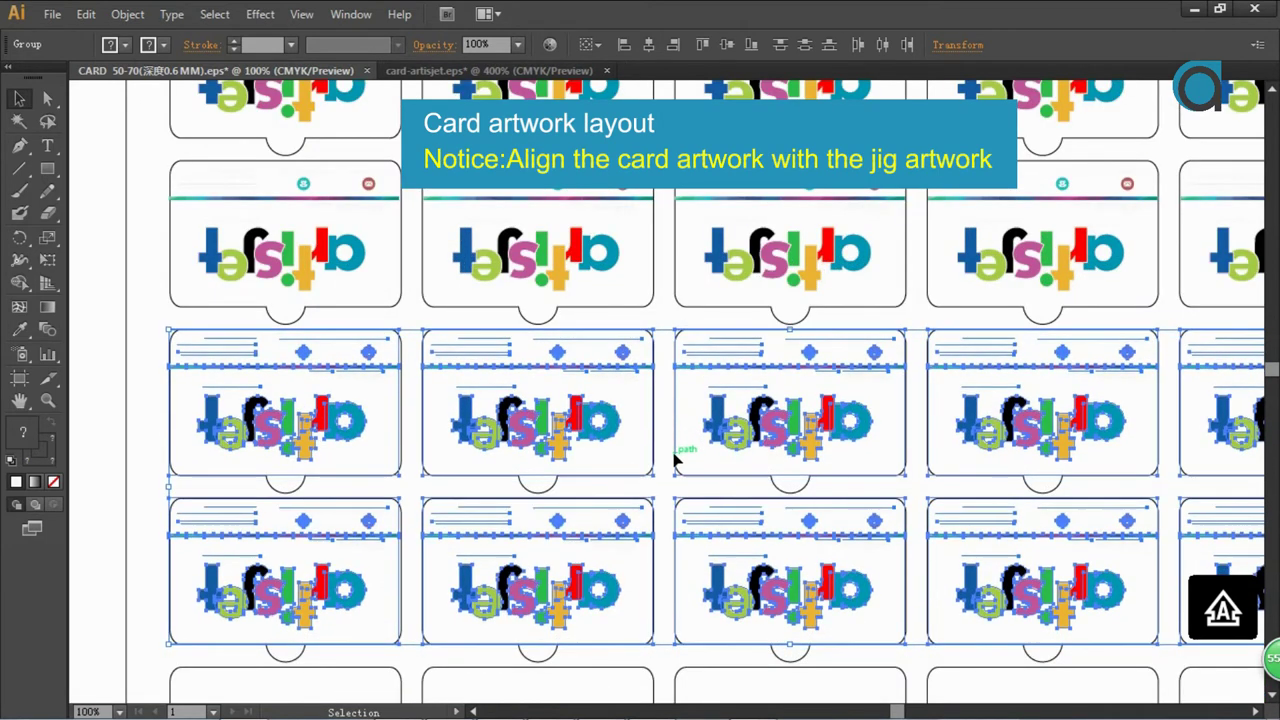
- Select the cards in the first four rows and copy them into the fifth to eighth rows
scroll(676, 458, down, 3)
drag(443, 186, 937, 451)
drag(575, 355, 590, 586)
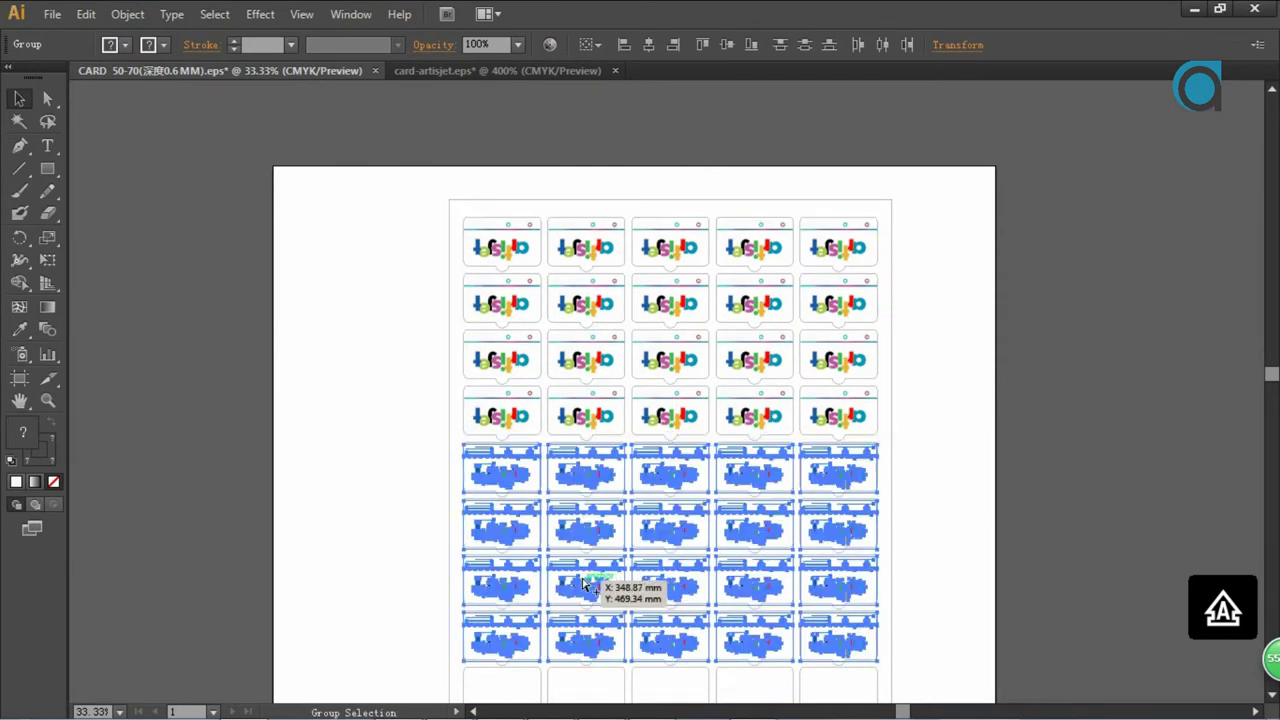
- Nudge the cards in the fifth to eighth rows upward and slightly sideways to align them with the jig slots
scroll(575, 567, up, 3)
key(Up)
key(Up)
key(Up)
key(Up)
key(Up)
key(Up)
key(Up)
key(Up)
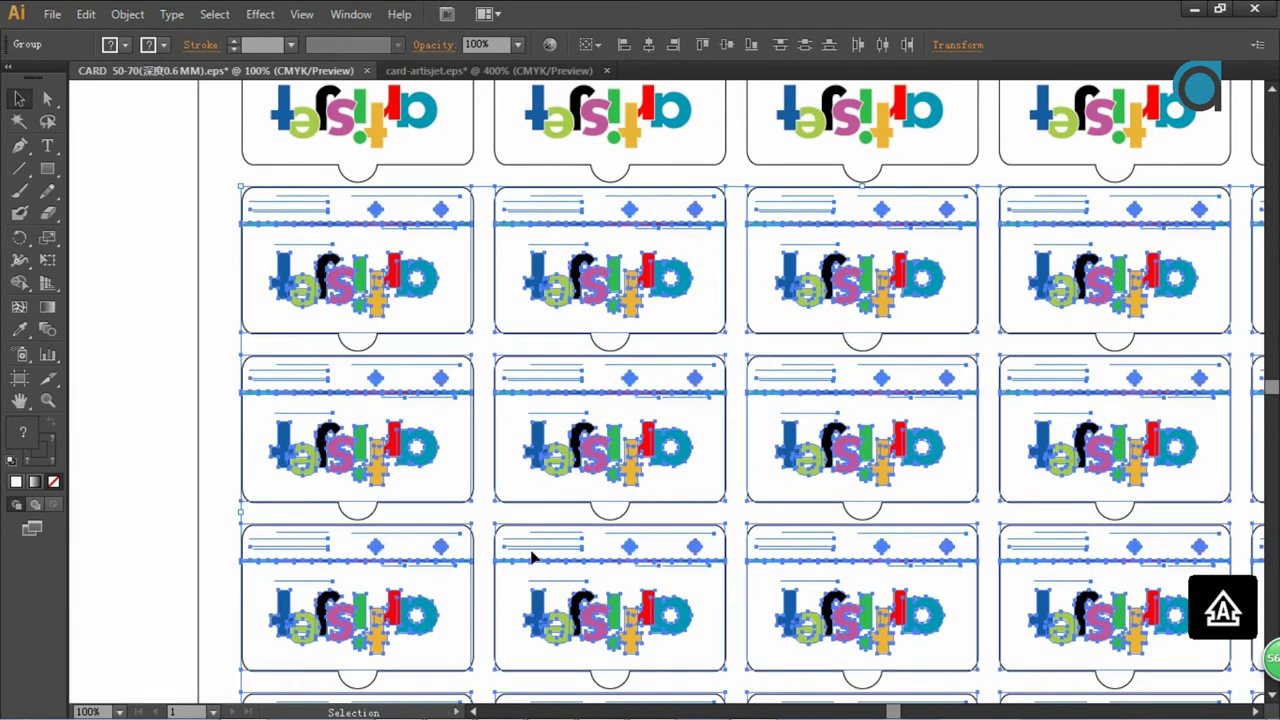
key(Right)
key(Right)
key(Left)
- Select the cards in the seventh and eighth rows and copy them into the jig's last two empty rows
key(ctrl+minus)
key(ctrl+minus)
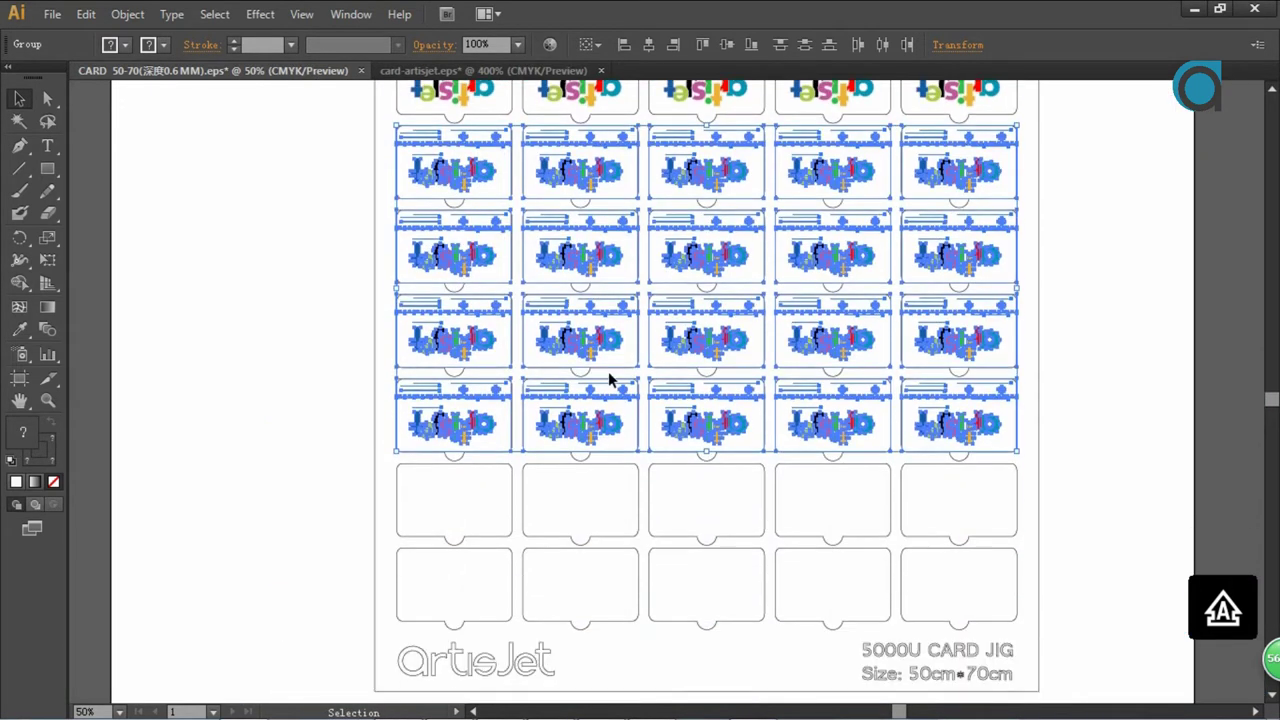
click(1092, 352)
drag(1050, 298, 470, 466)
drag(463, 393, 477, 512)
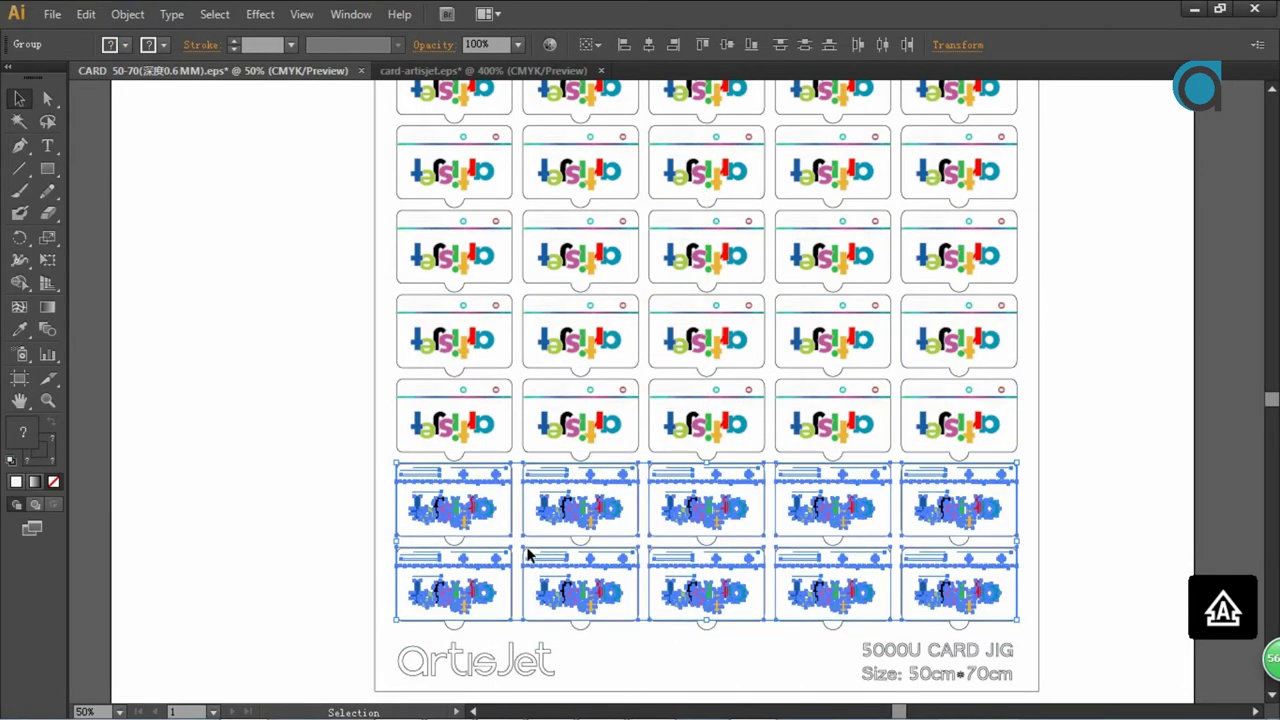
- Select the jig outline artwork in card-black.eps and change its stroke colour to white, then deselect it
click(610, 645)
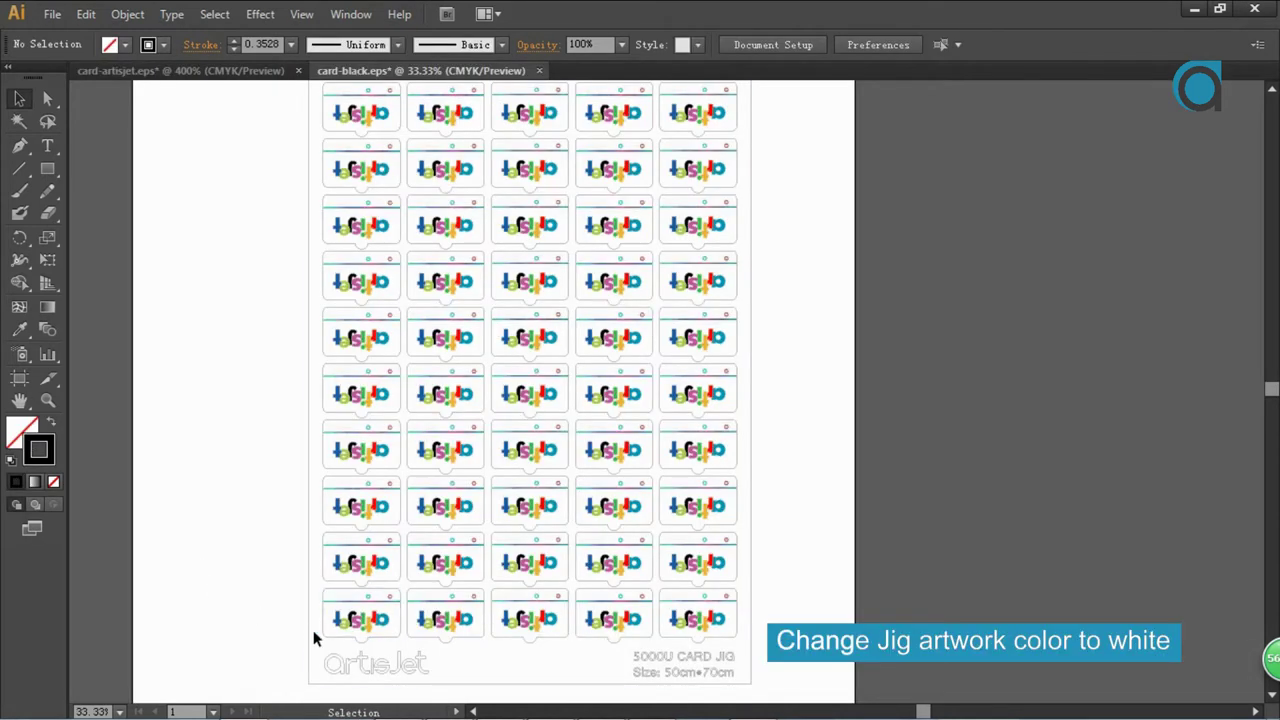
click(310, 625)
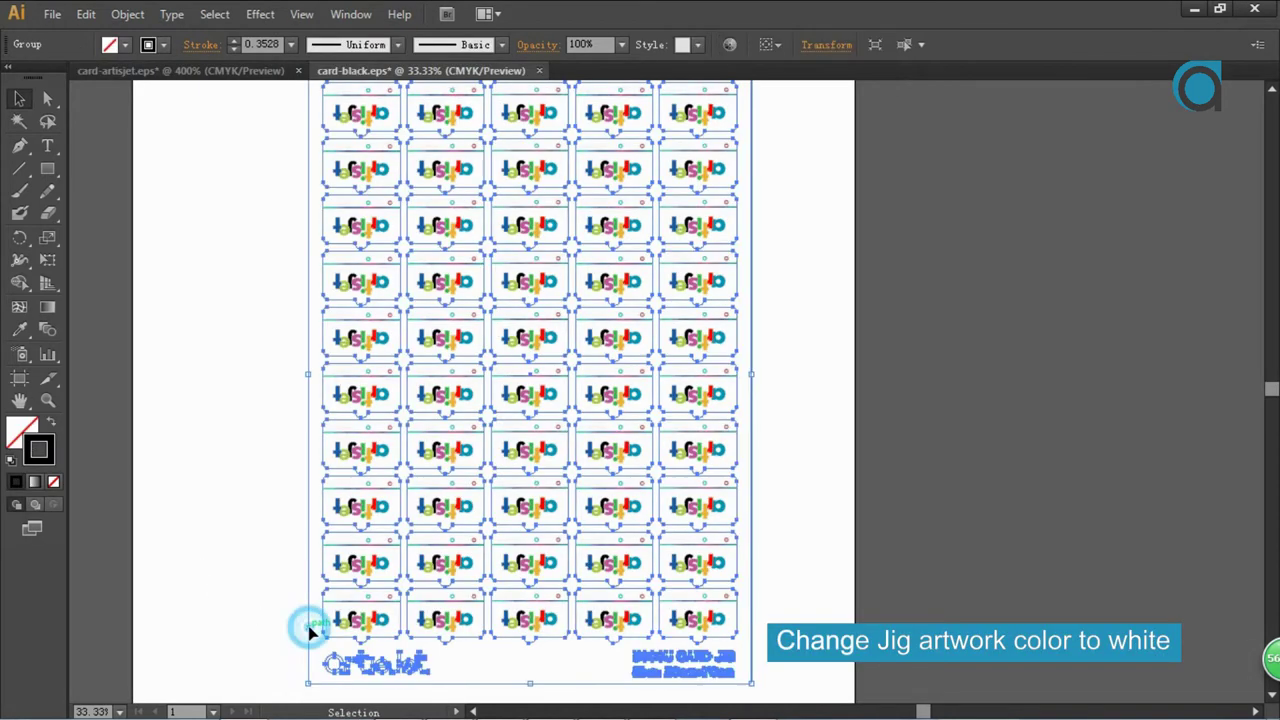
double_click(45, 455)
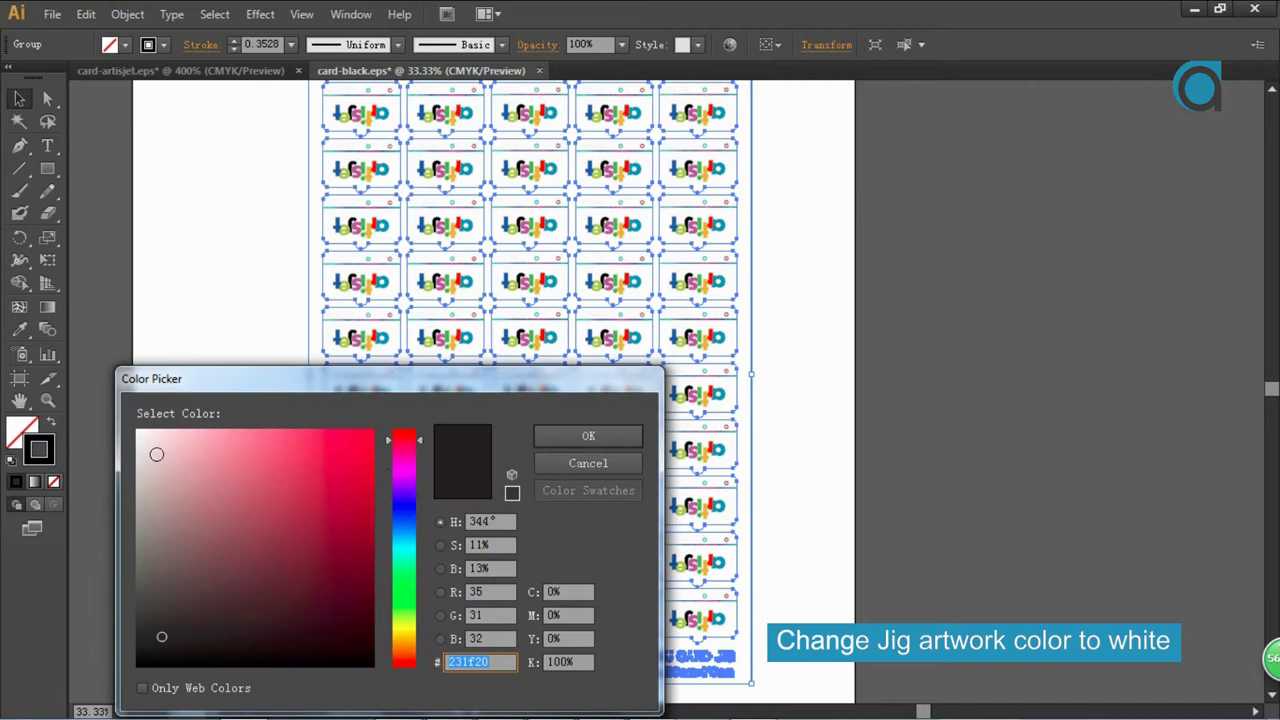
drag(141, 434, 128, 421)
click(587, 440)
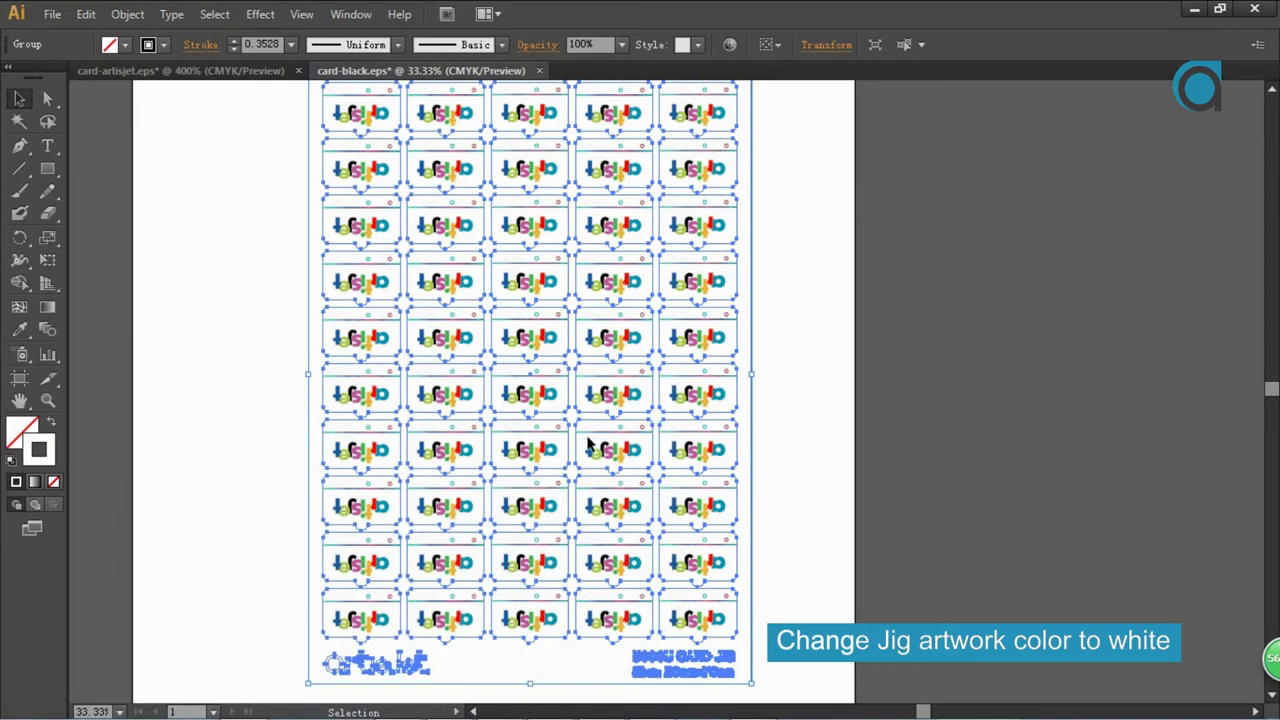
click(811, 420)
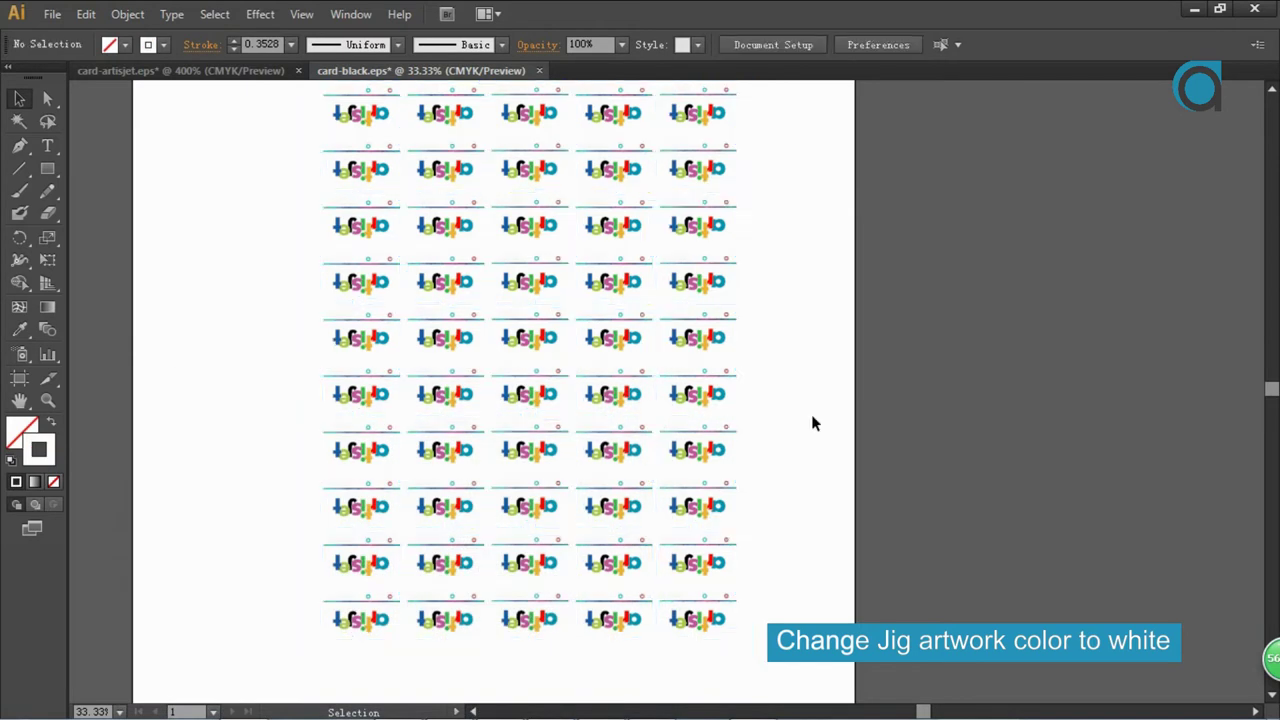
- Examine the card layout up close and select everything to check the cards against the white jig outlines
key(ctrl+1)
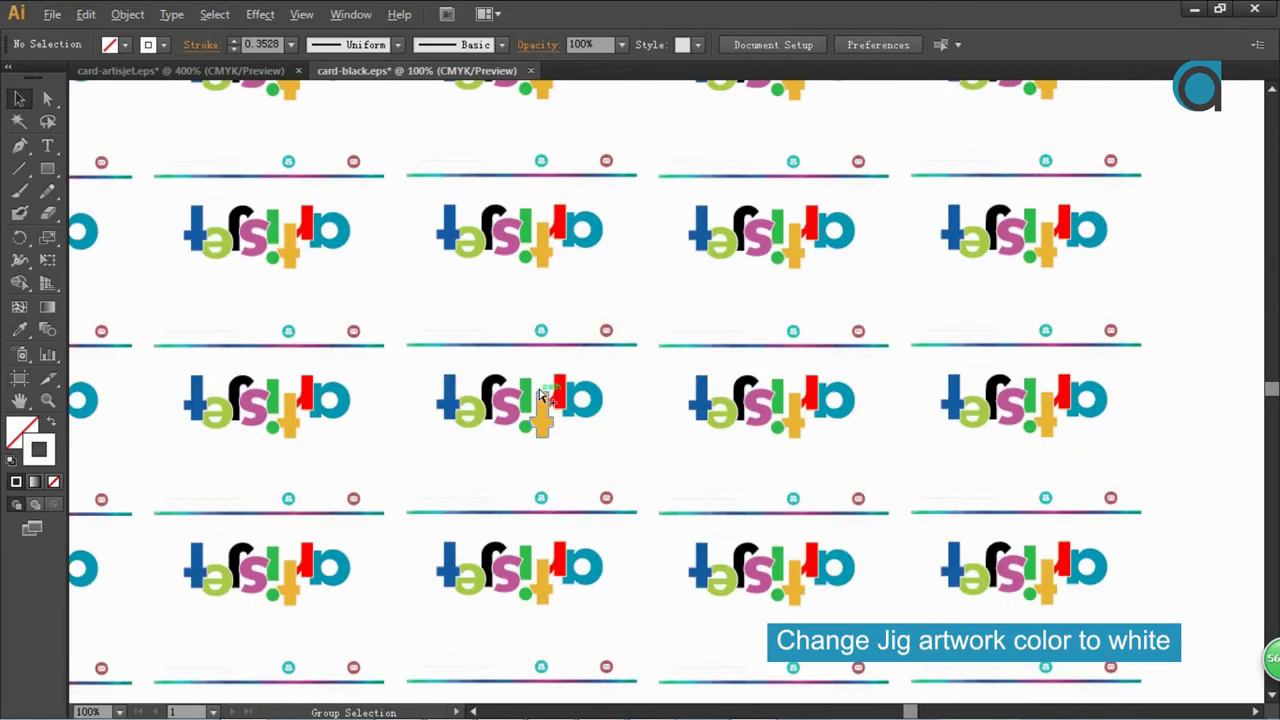
scroll(500, 286, up, 2)
scroll(500, 286, down, 5)
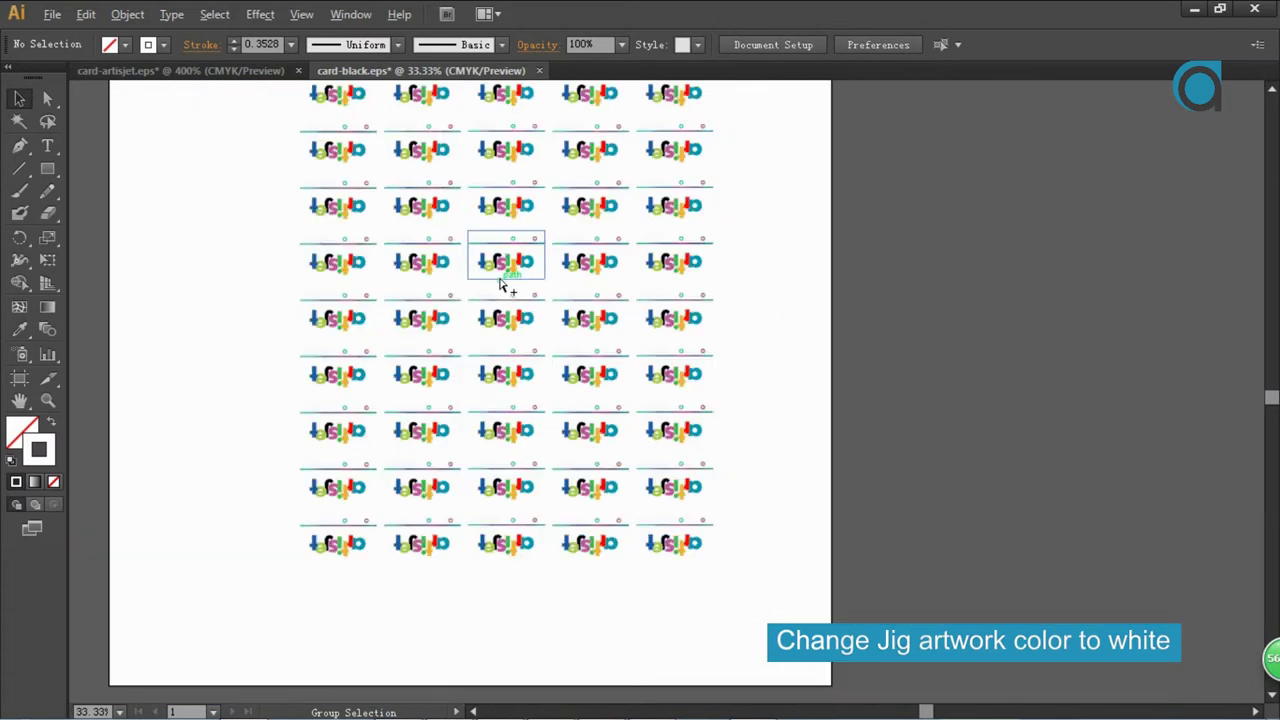
drag(814, 166, 237, 582)
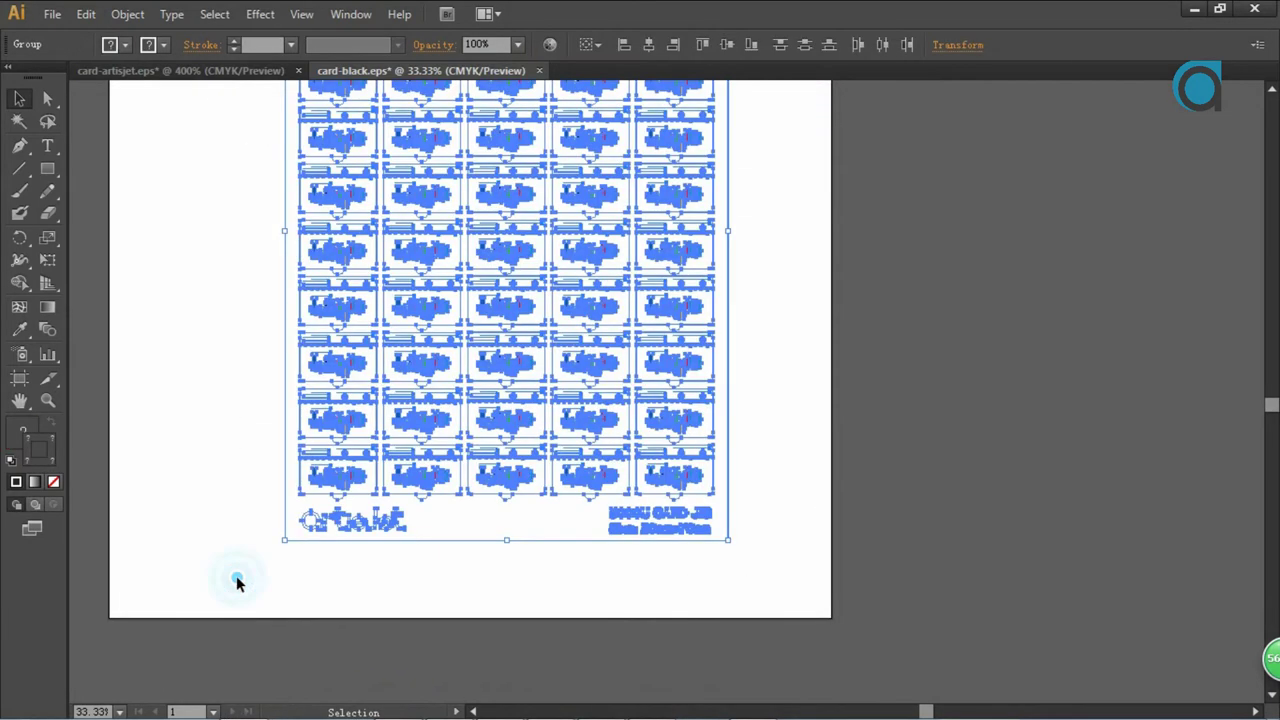
scroll(723, 500, up, 4)
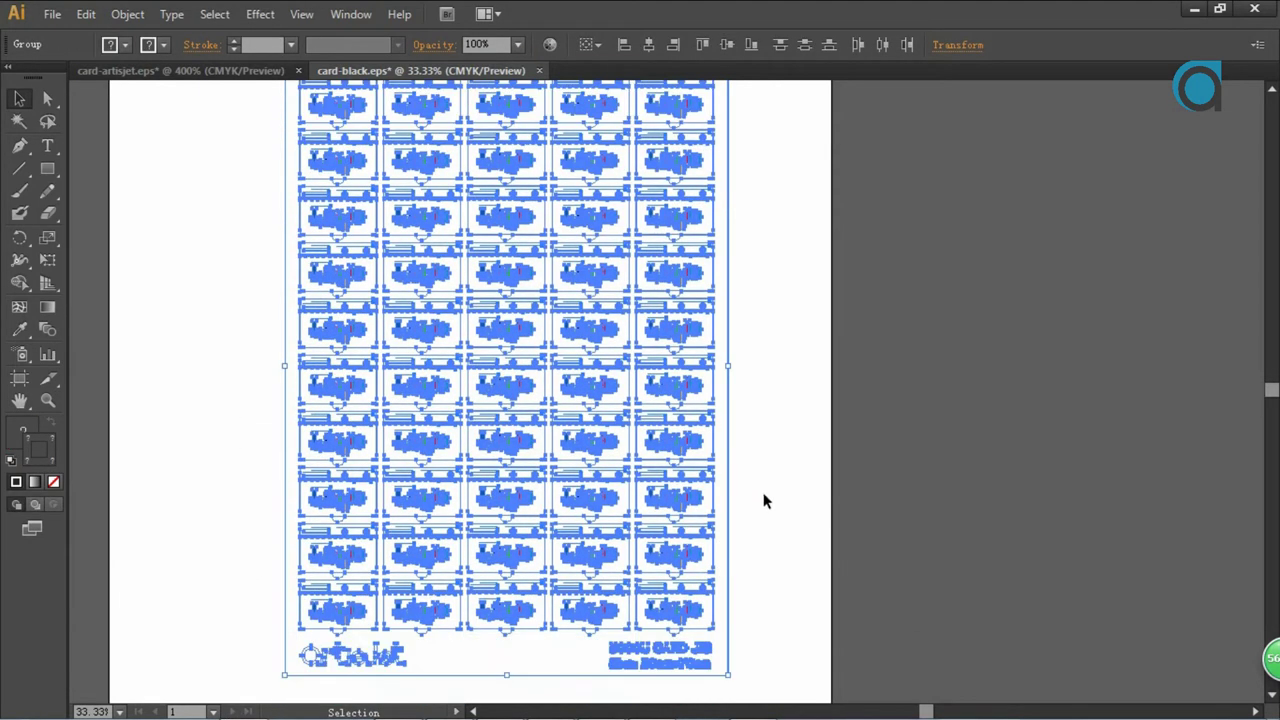
- Save the layout as card-black.eps in Illustrator EPS format in the Card artwork folder, replacing the existing file
click(52, 14)
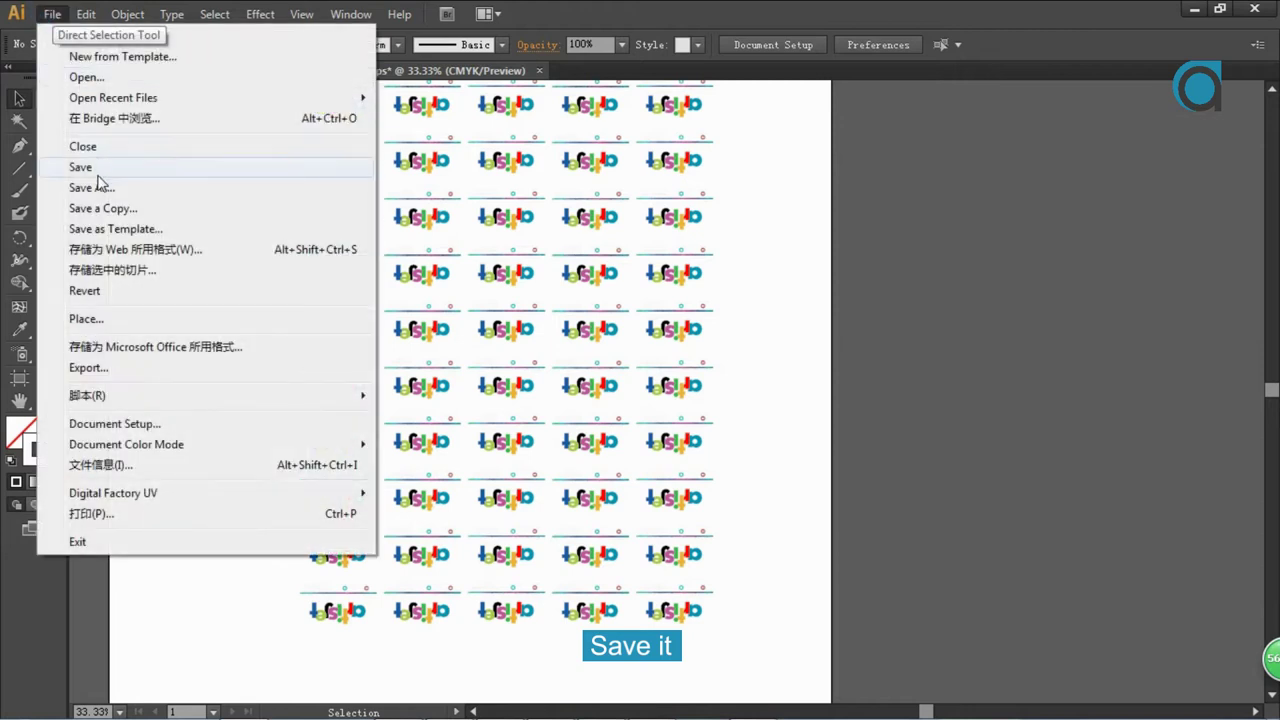
click(91, 166)
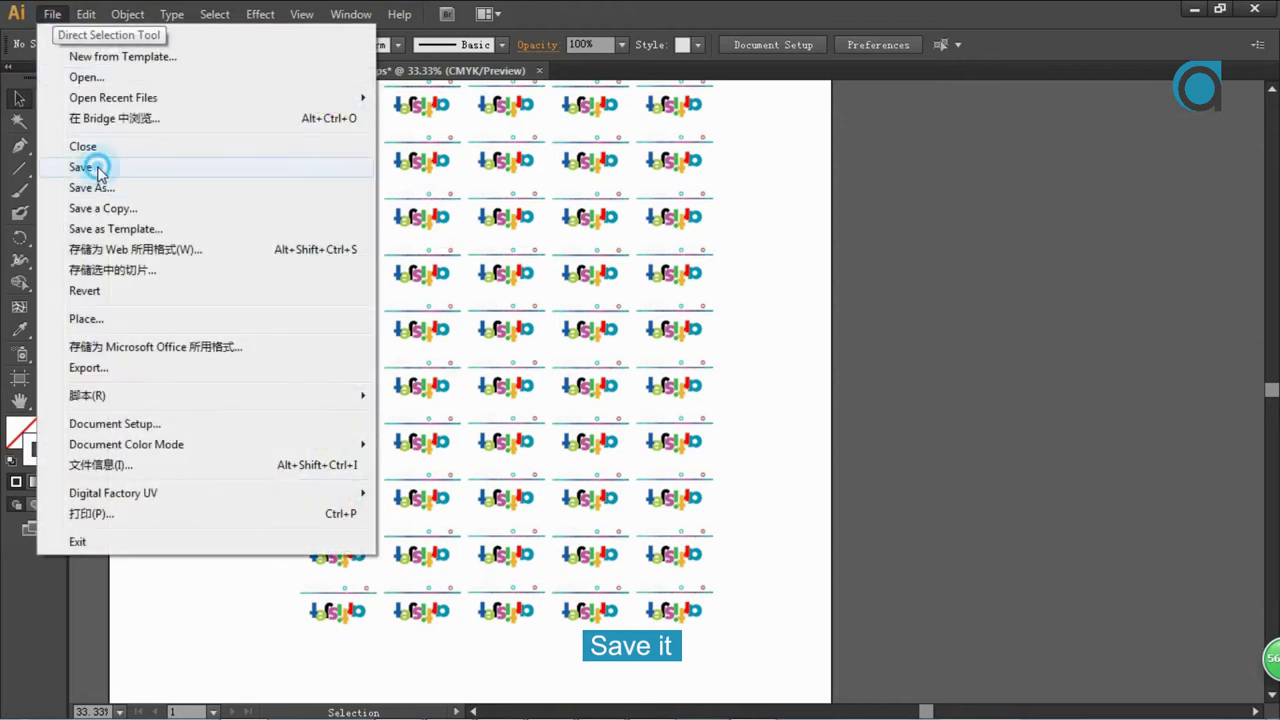
click(968, 577)
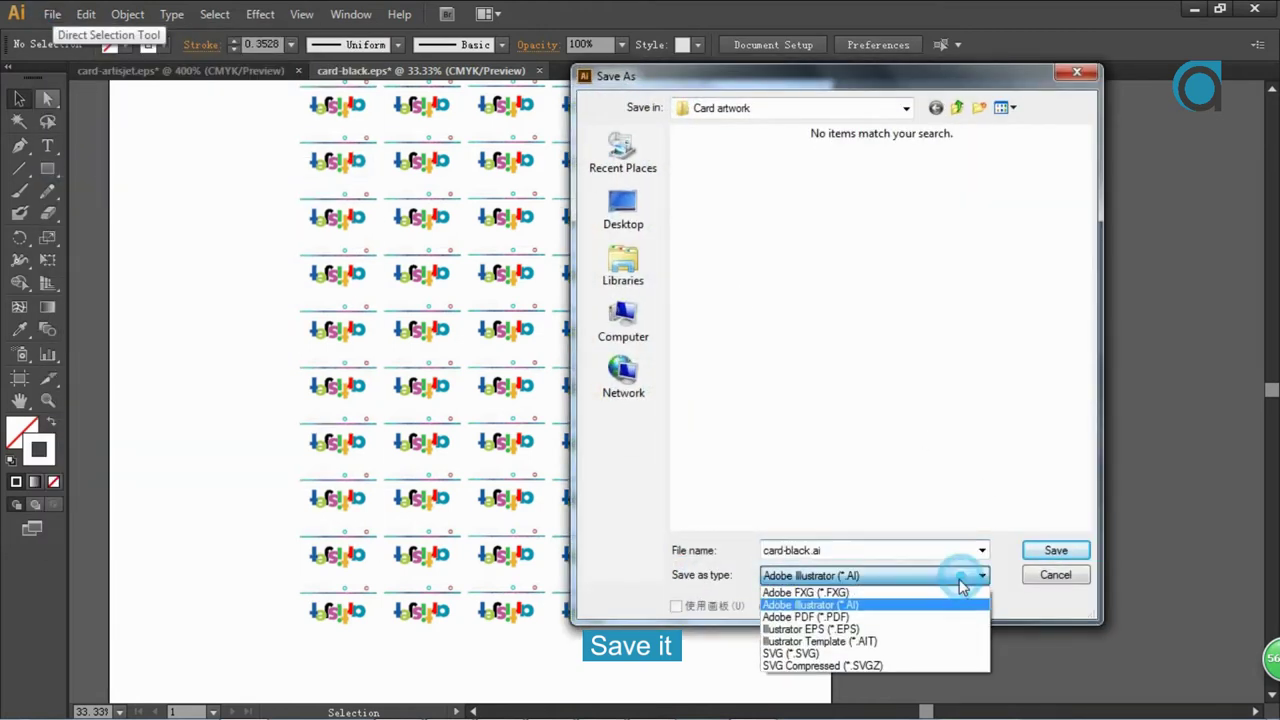
click(906, 629)
click(1045, 556)
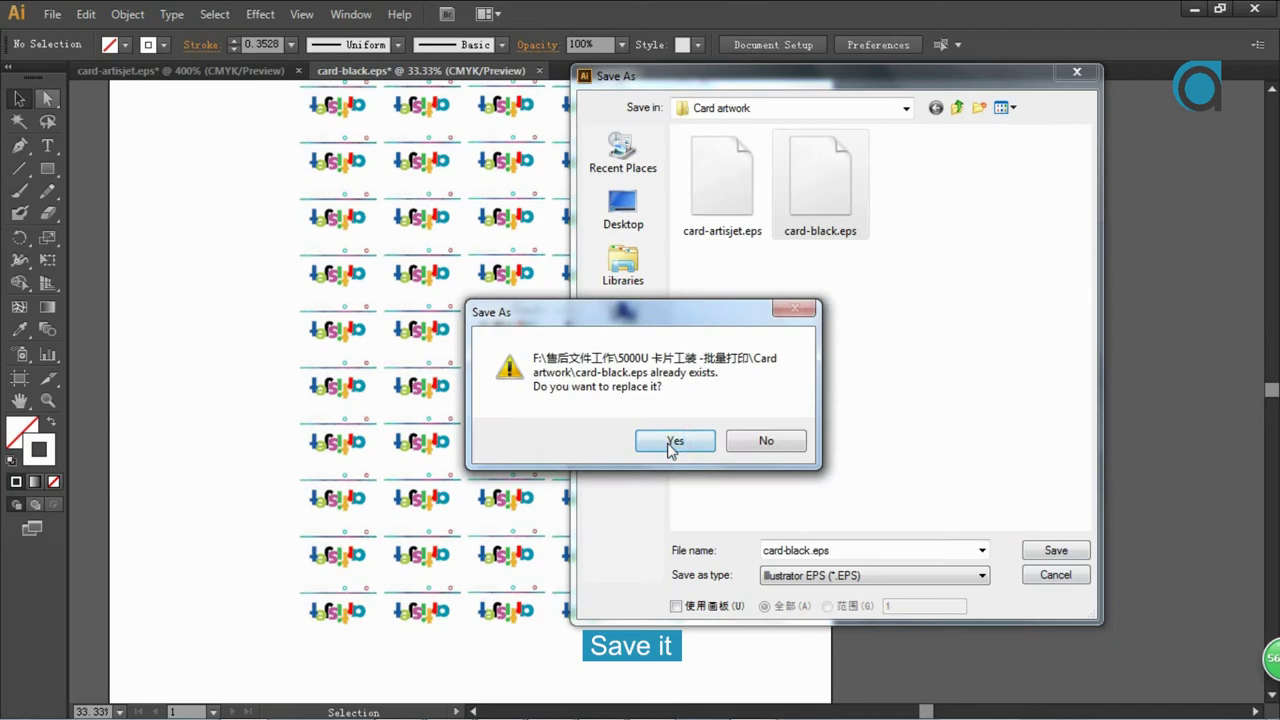
click(675, 442)
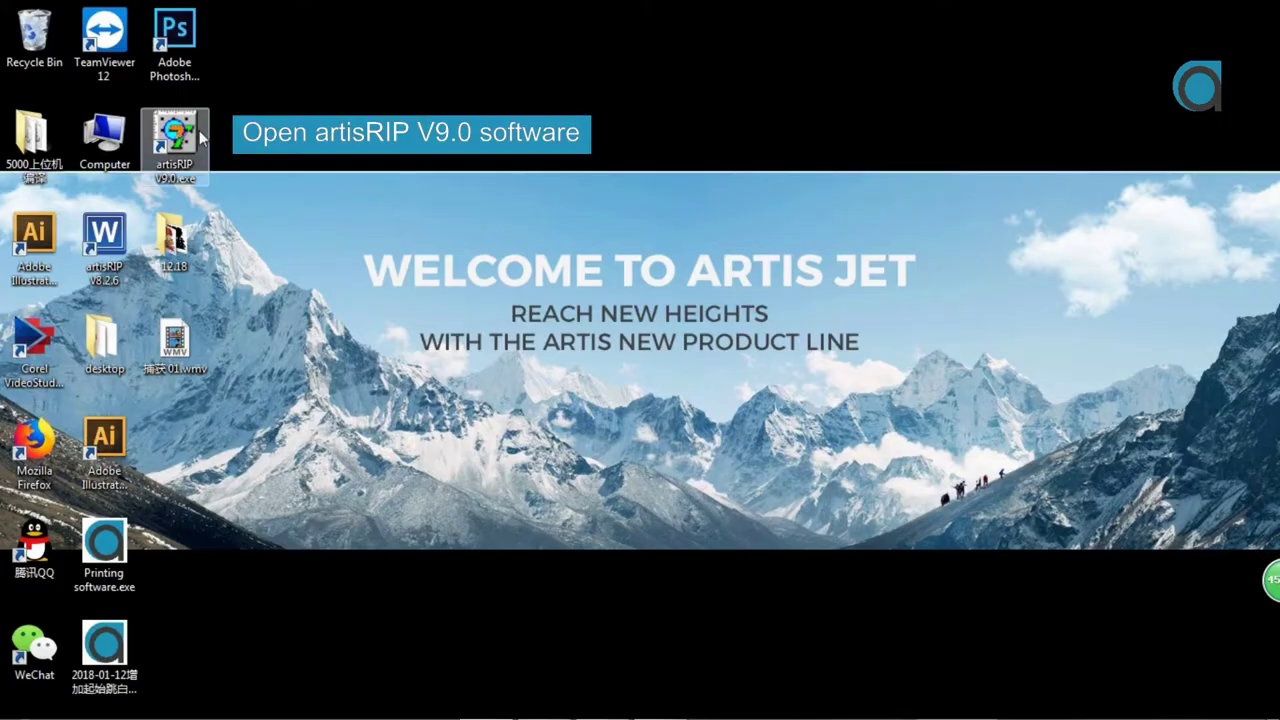
- Switch to artisRIP V9.0 and create a new document with a 500 x 700 mm work area
click(198, 130)
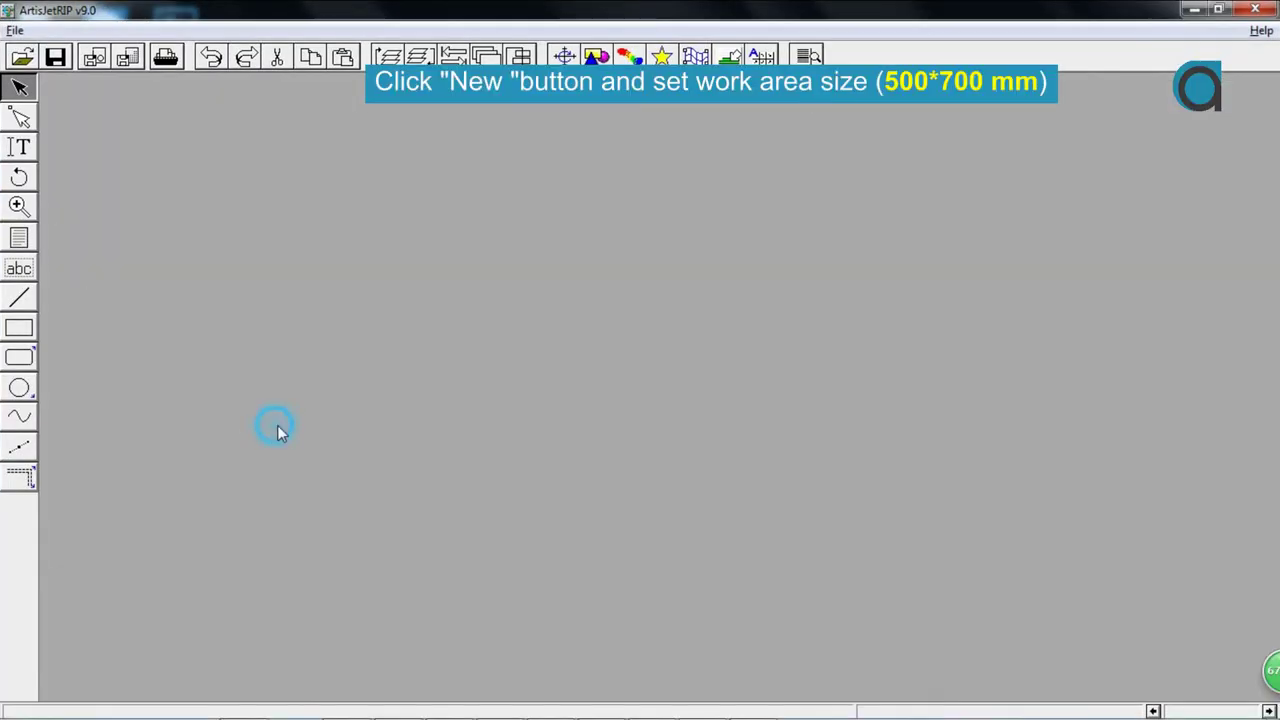
click(16, 31)
click(42, 48)
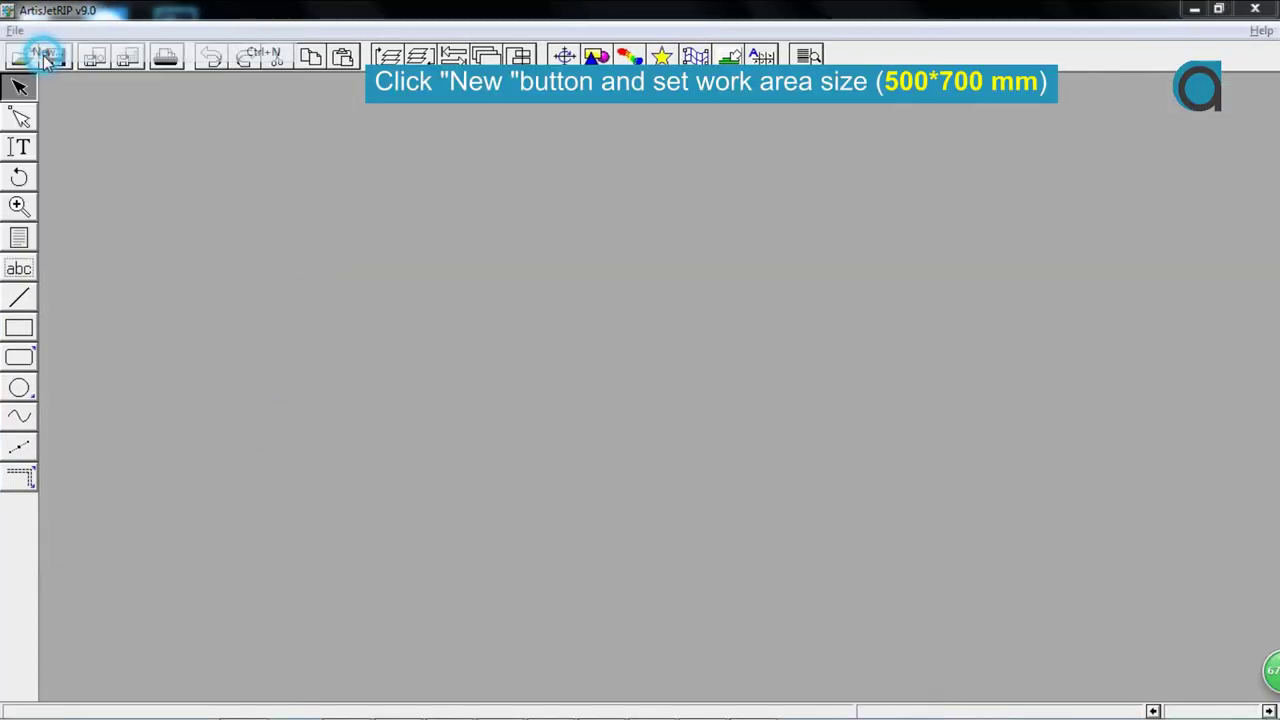
text(500)
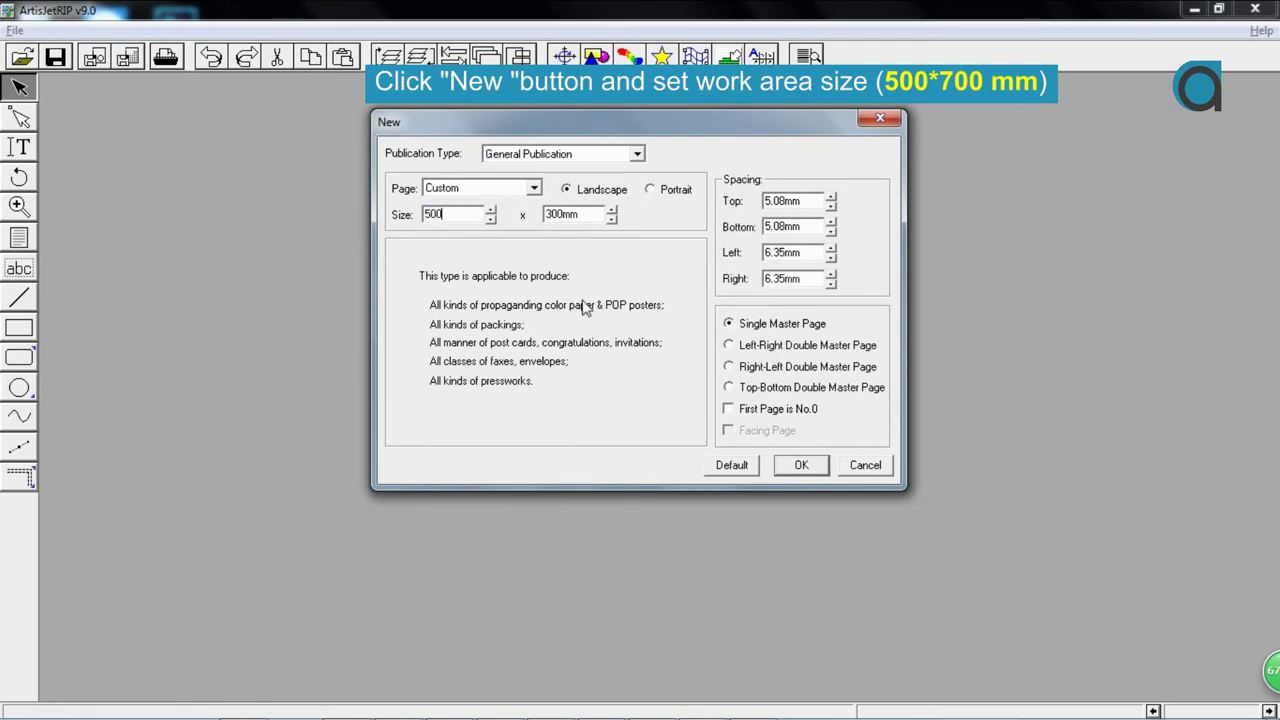
key(Tab)
click(795, 464)
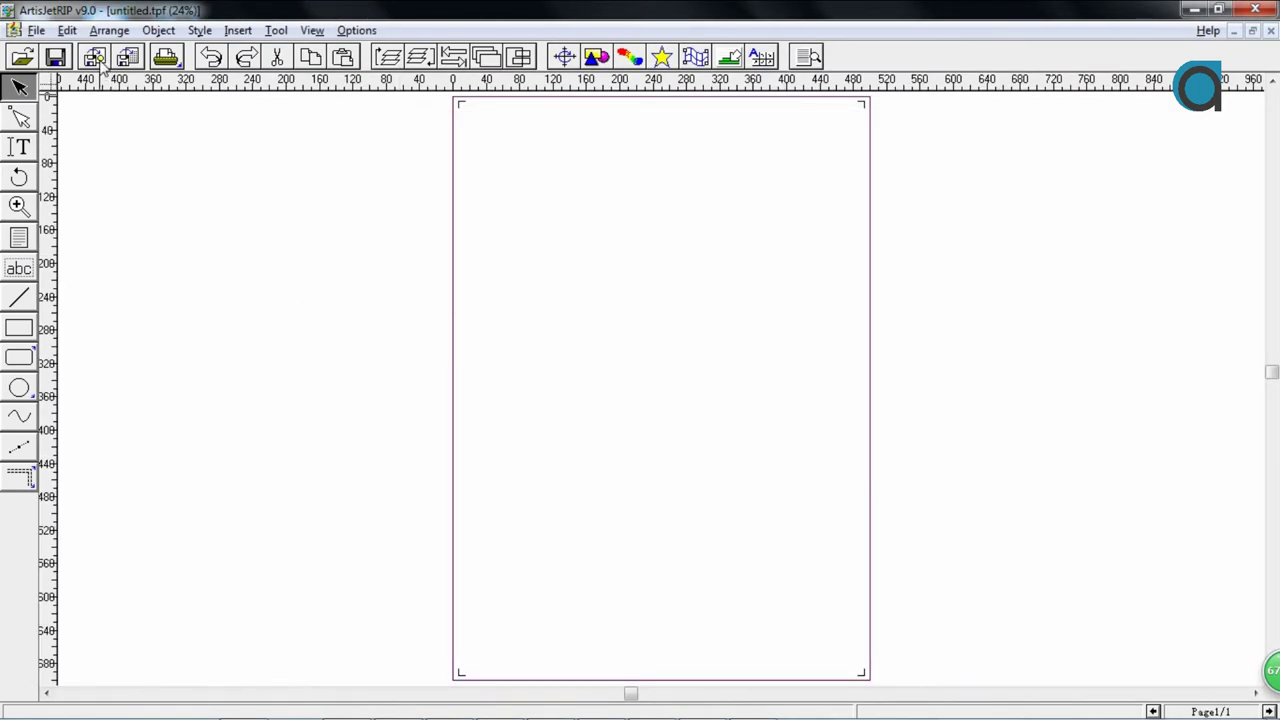
- Import the jig artwork CARD 50-70.eps from the Card artwork folder and place it on the page
click(94, 57)
click(547, 225)
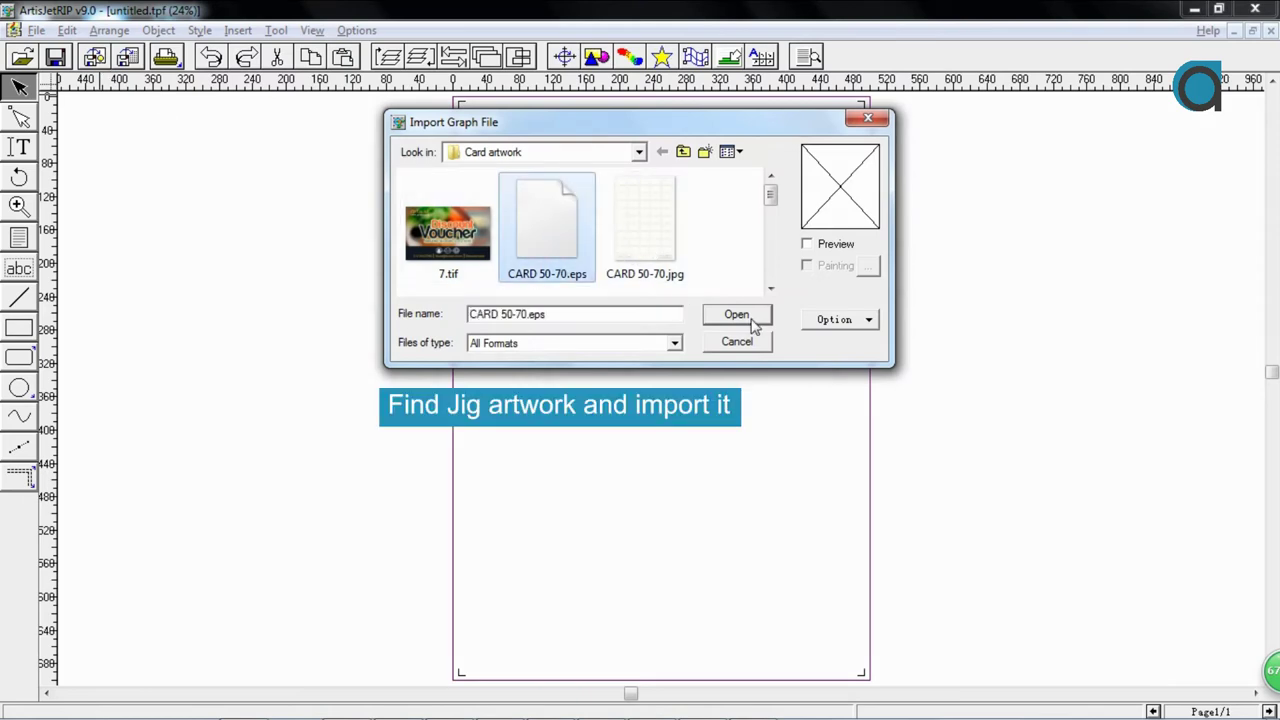
click(753, 320)
click(698, 221)
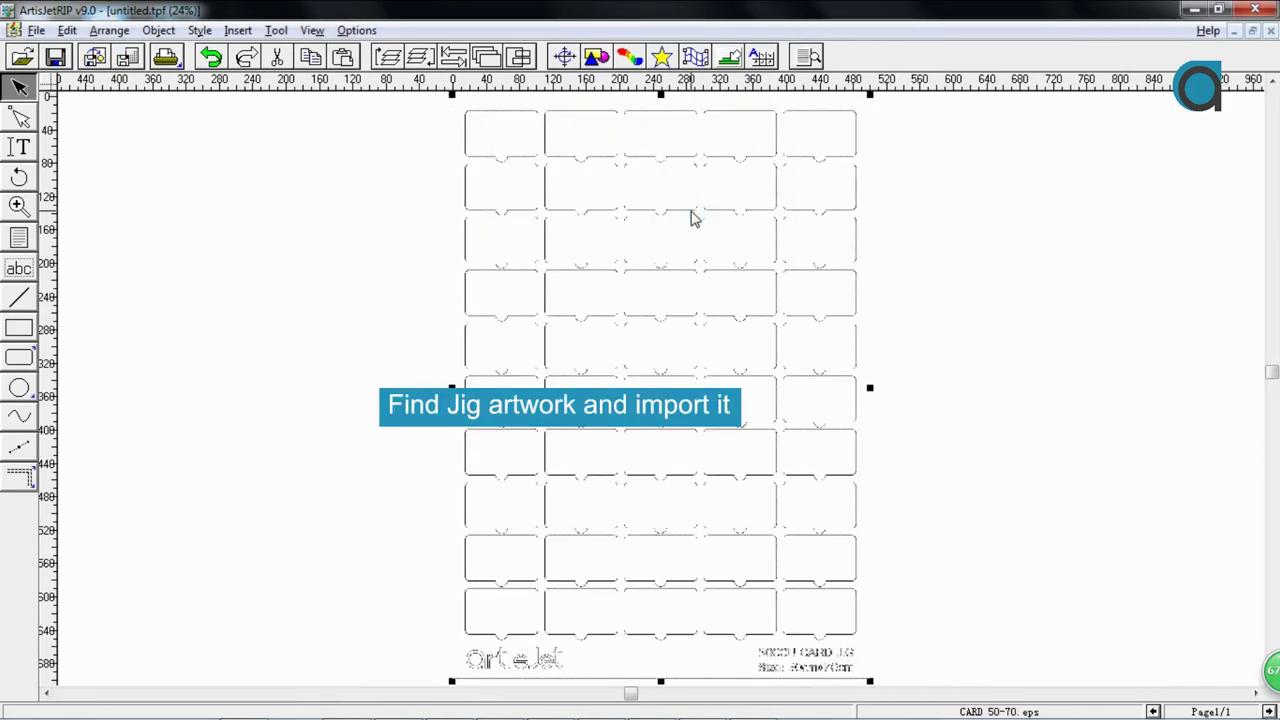
- Set the jig artwork's frame width to 500 mm with constrained proportions
right_click(695, 218)
click(752, 220)
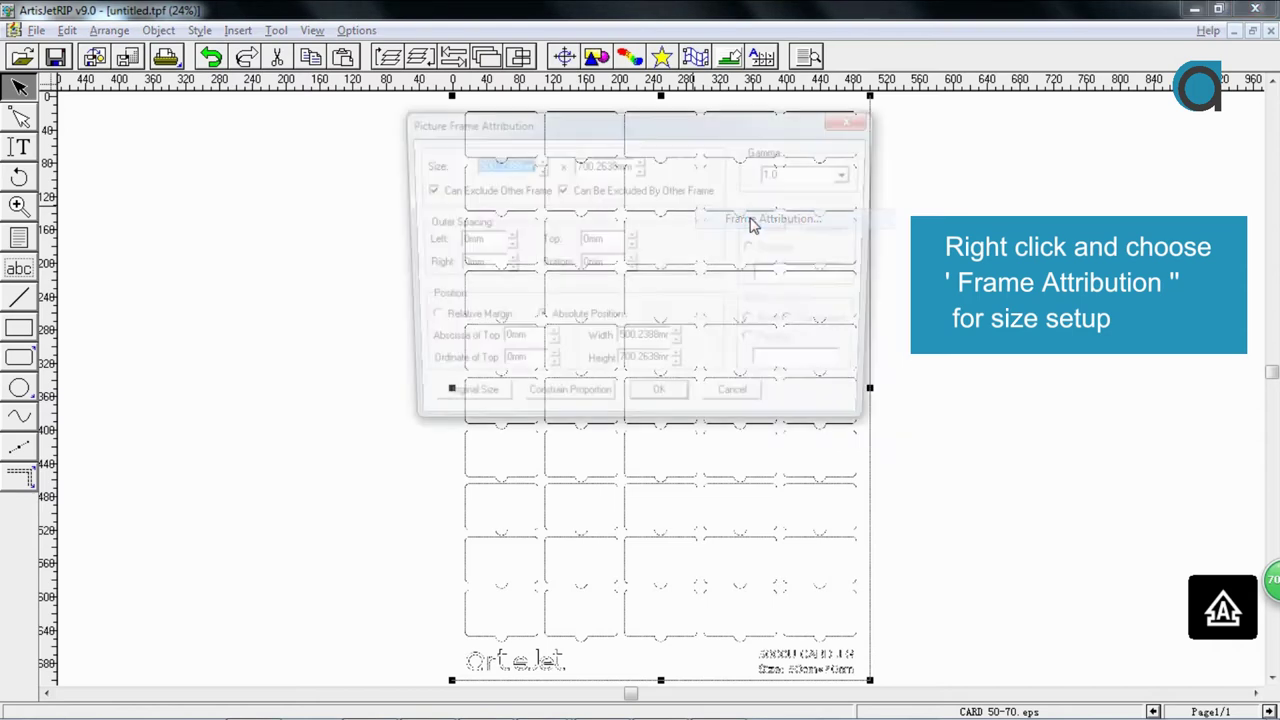
text(500)
click(568, 404)
click(661, 404)
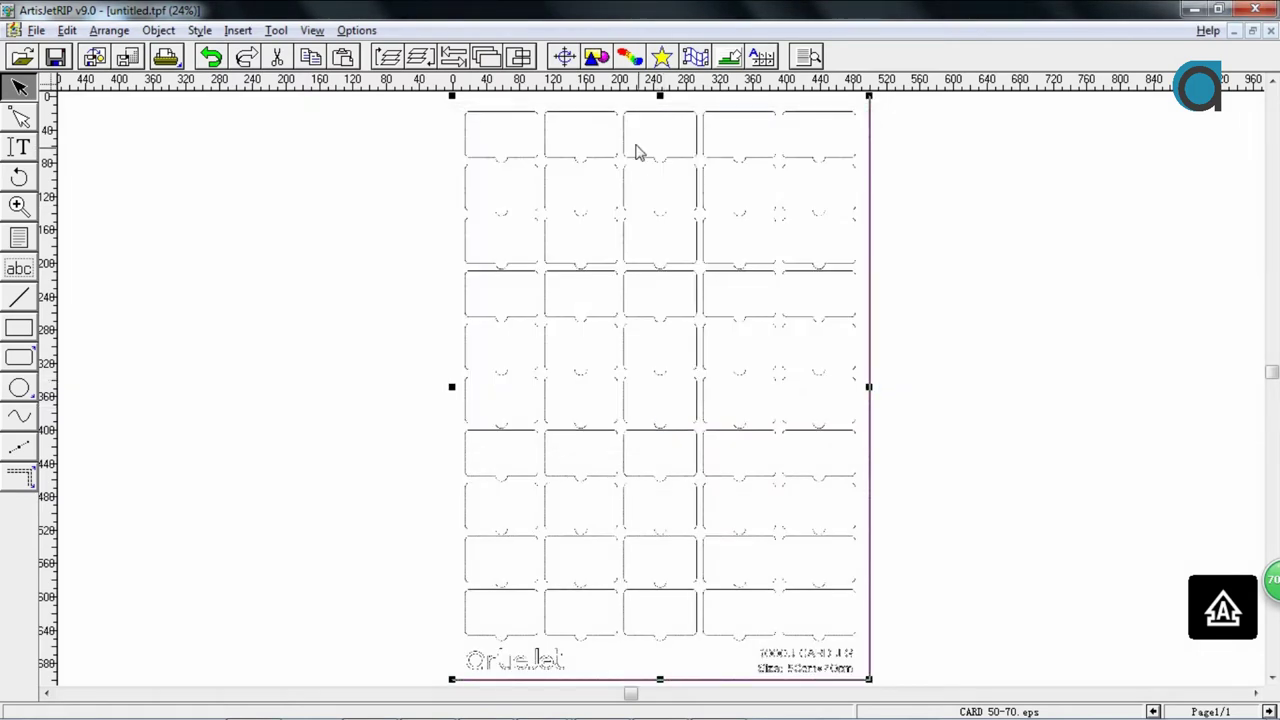
- Position the jig artwork at x 0 mm and y 0 mm on the page
double_click(110, 663)
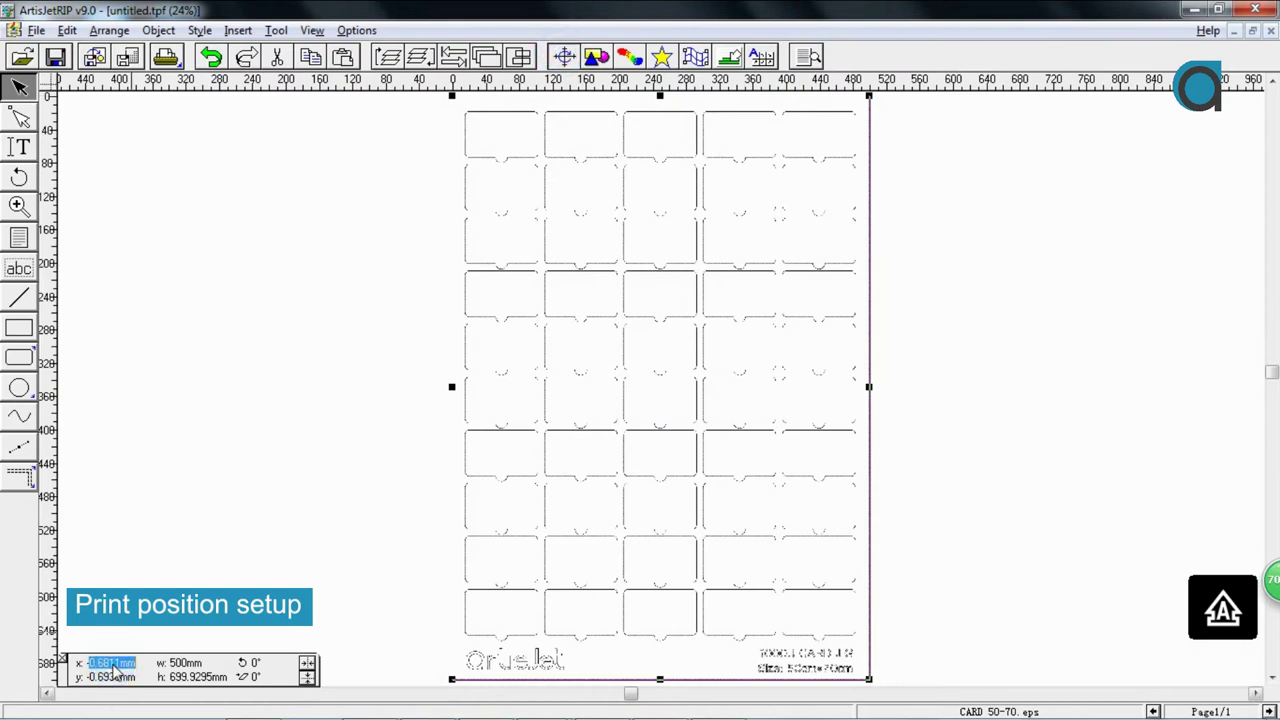
text(0)
double_click(112, 677)
key(BackSpace)
key(Return)
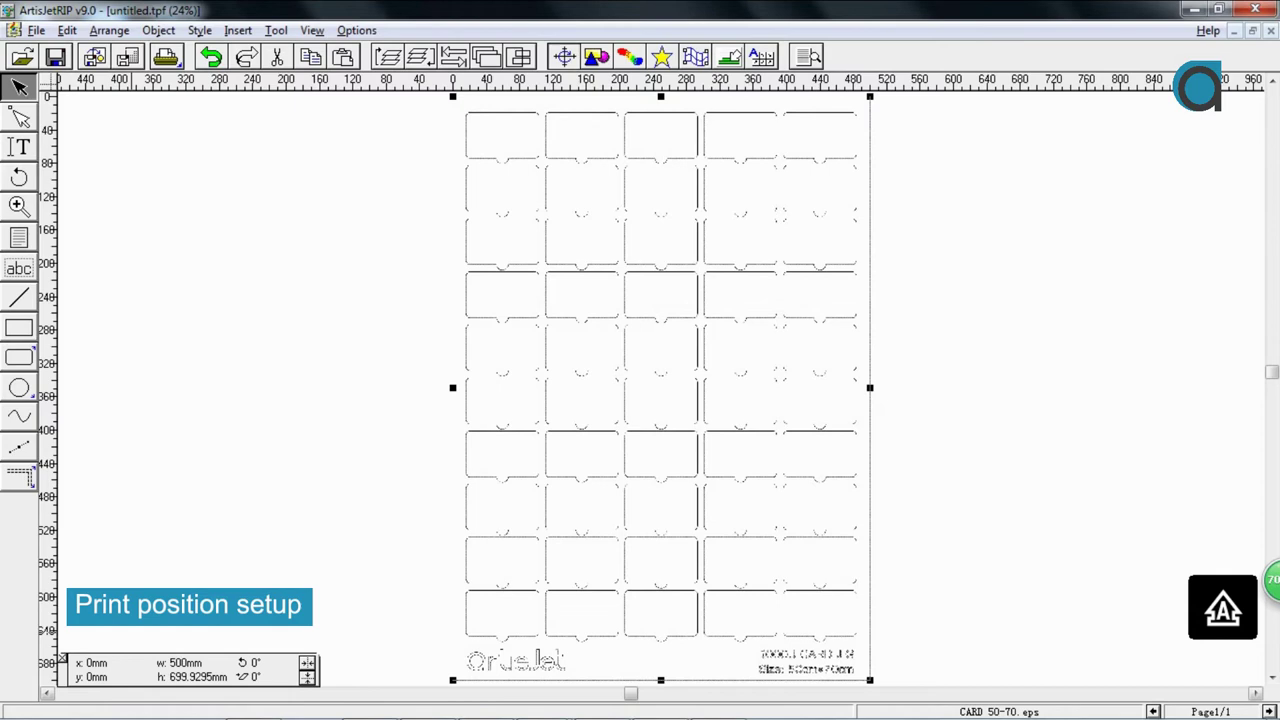
- Open the print setup and set the artisJet 5000U driver's print media to 8PASS-KCMY
click(166, 57)
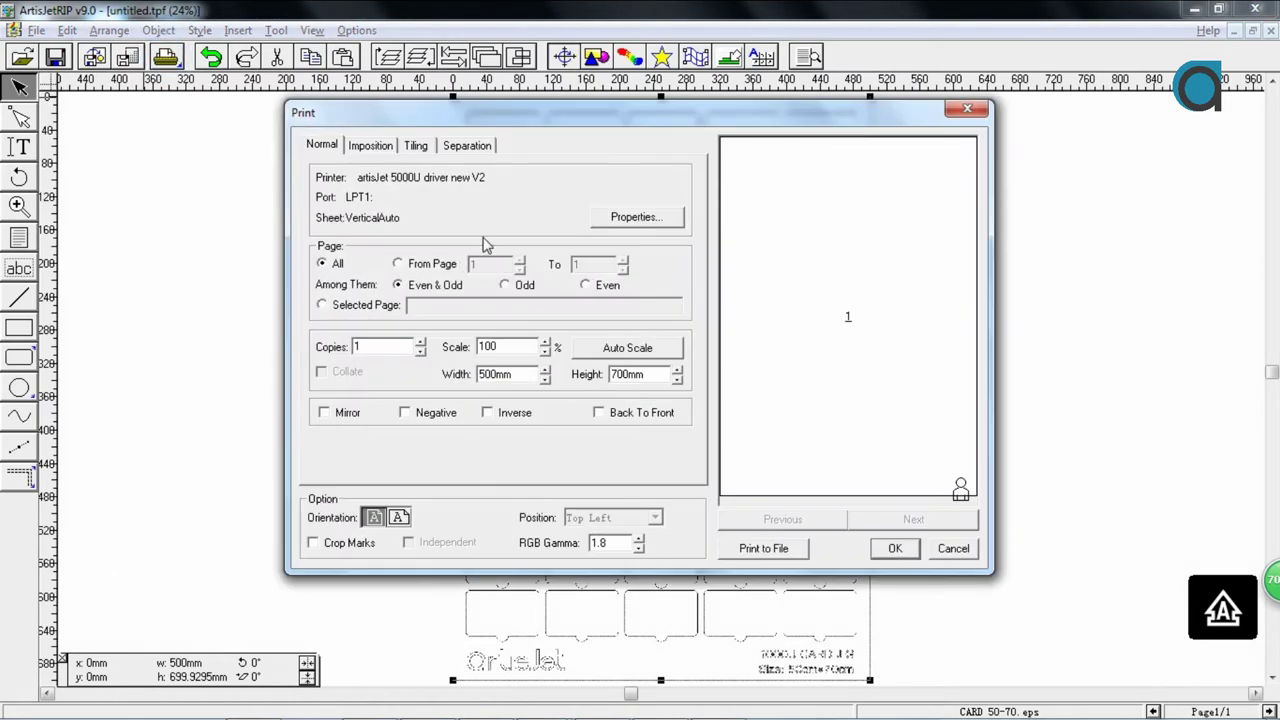
click(668, 225)
click(474, 260)
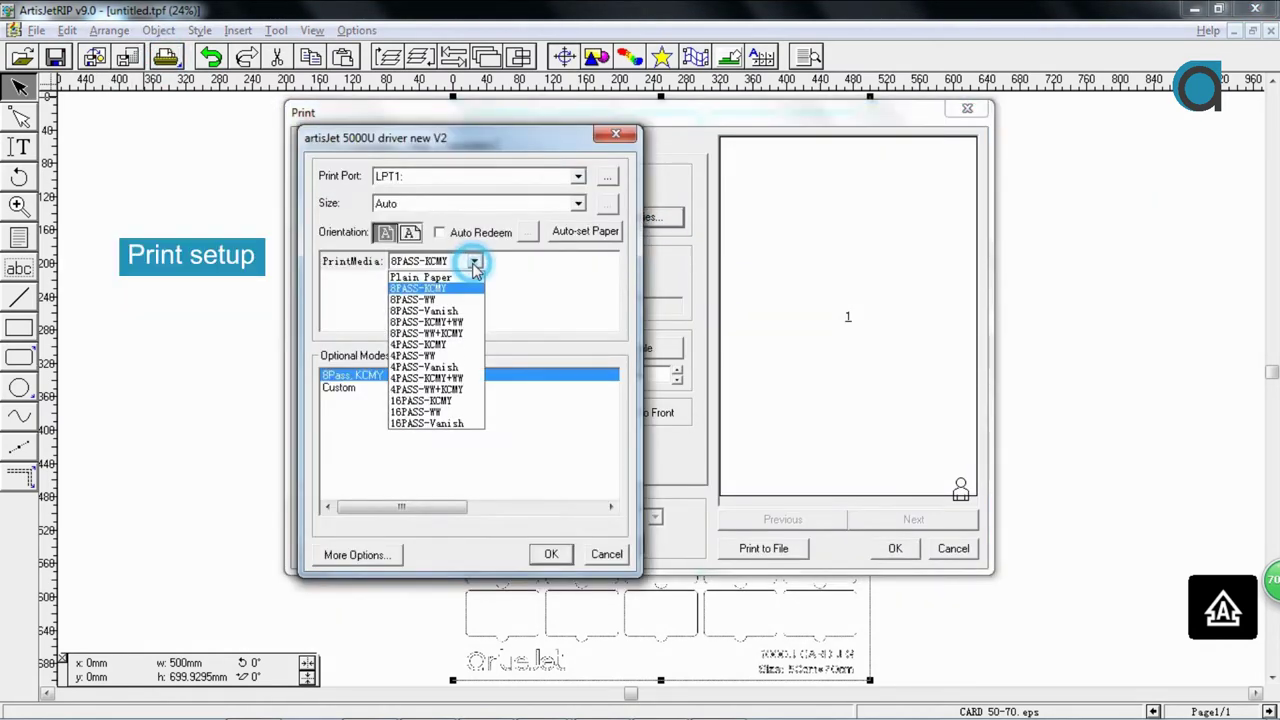
click(428, 288)
click(551, 554)
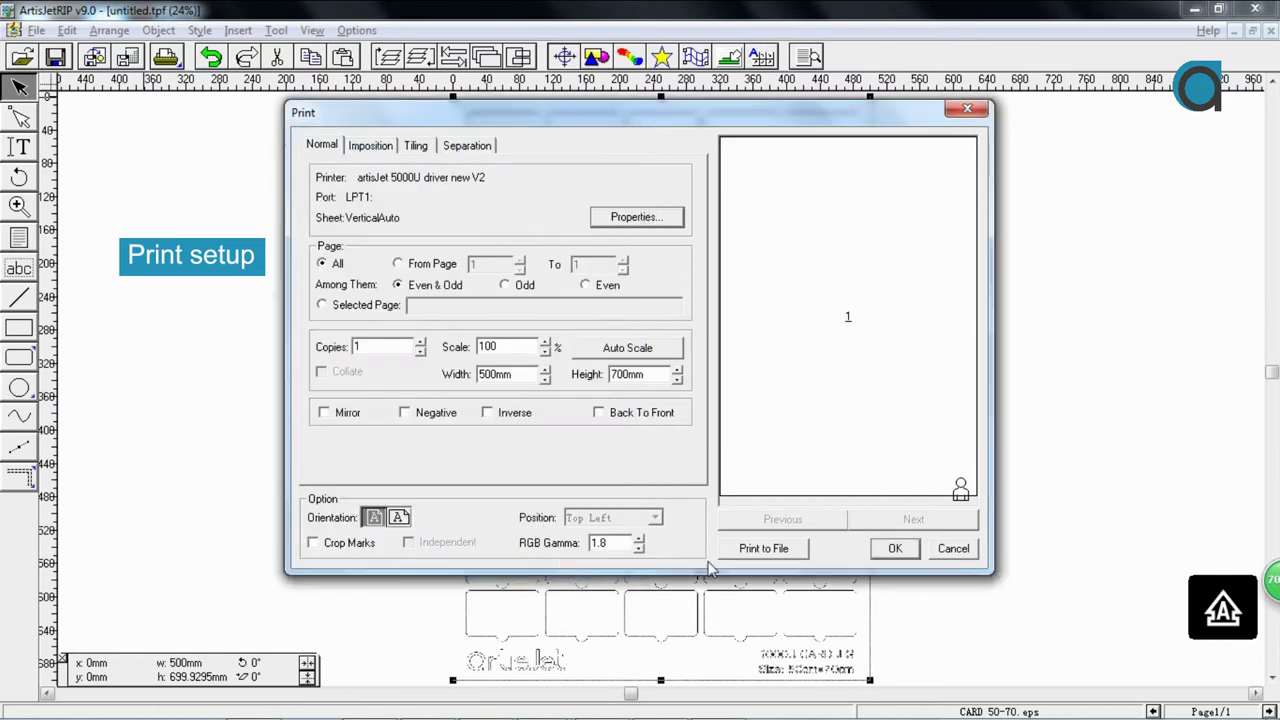
- Print the jig layout to a .prn file named "jig position" in the Card artwork folder
click(762, 548)
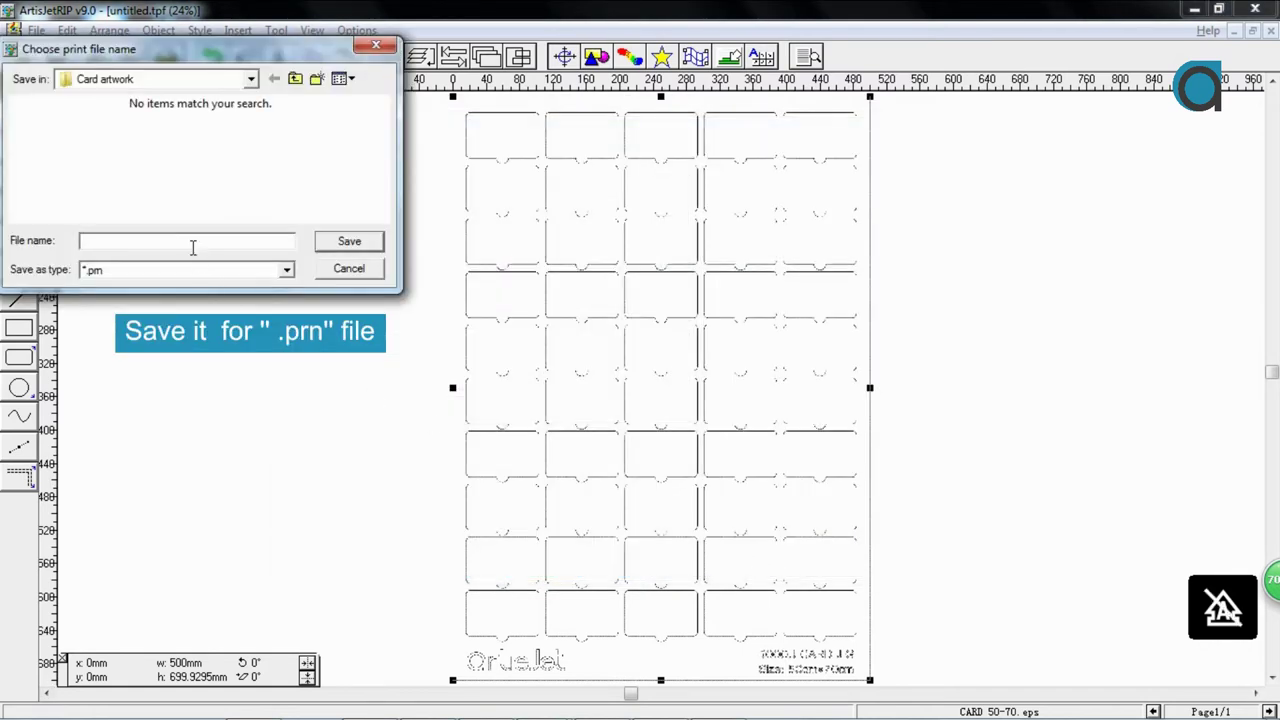
text(jig position)
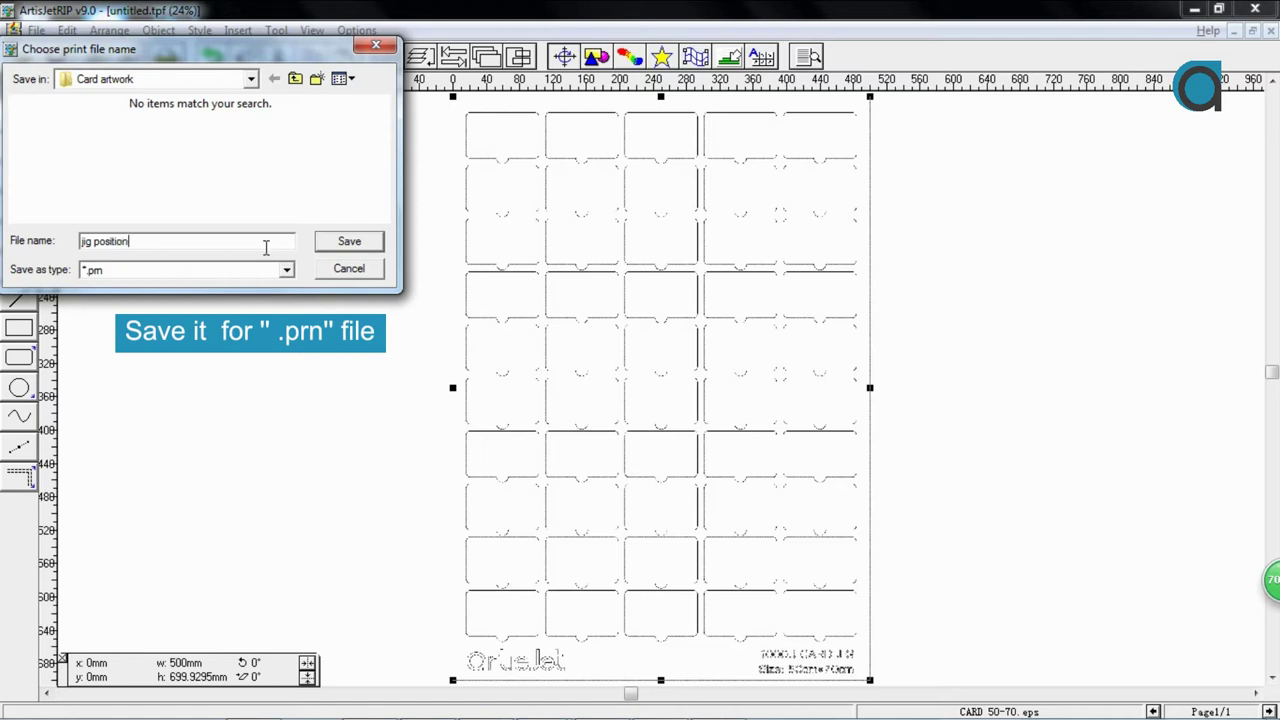
click(318, 246)
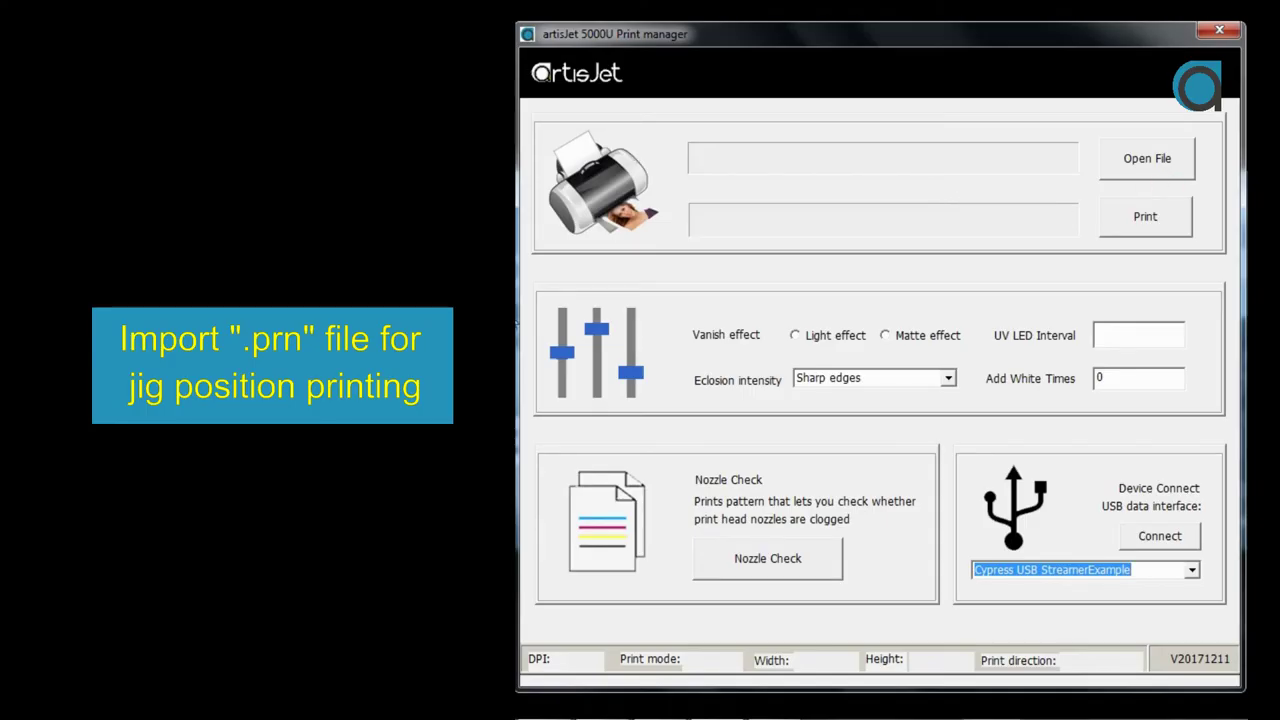
- Load jig position.prn into the artisJet 5000U Print manager
click(1137, 163)
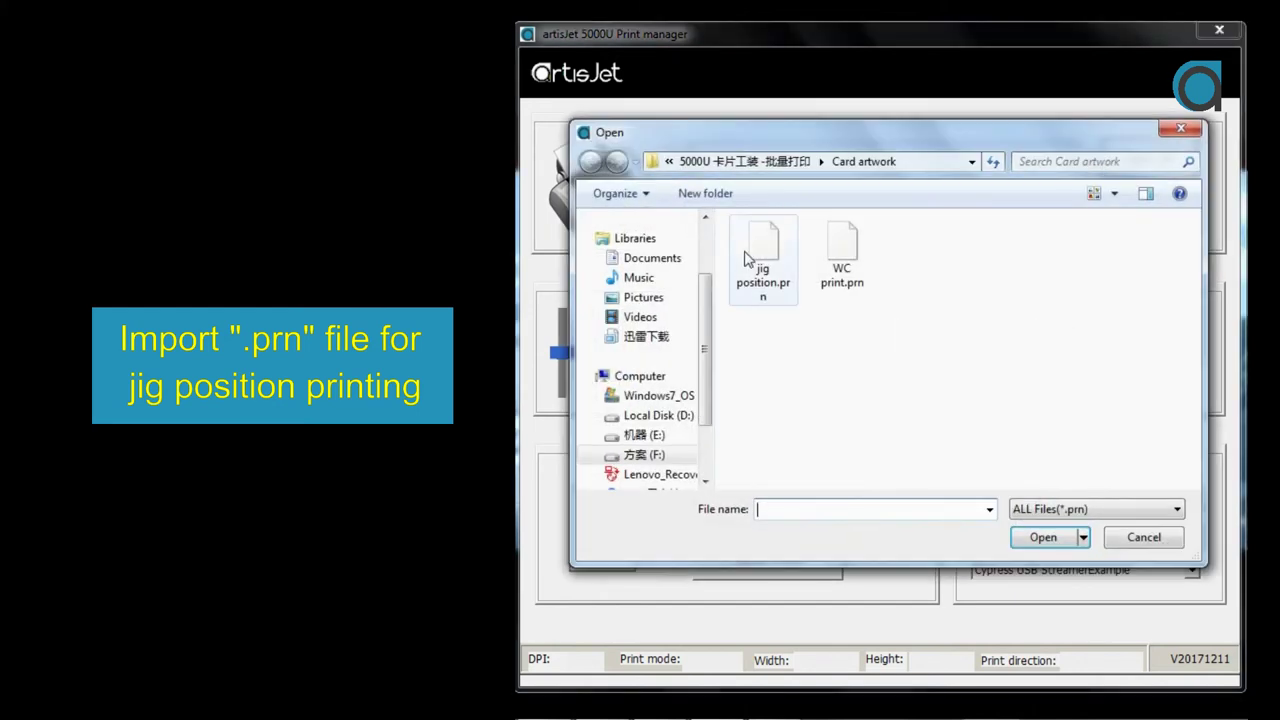
click(763, 255)
click(1043, 539)
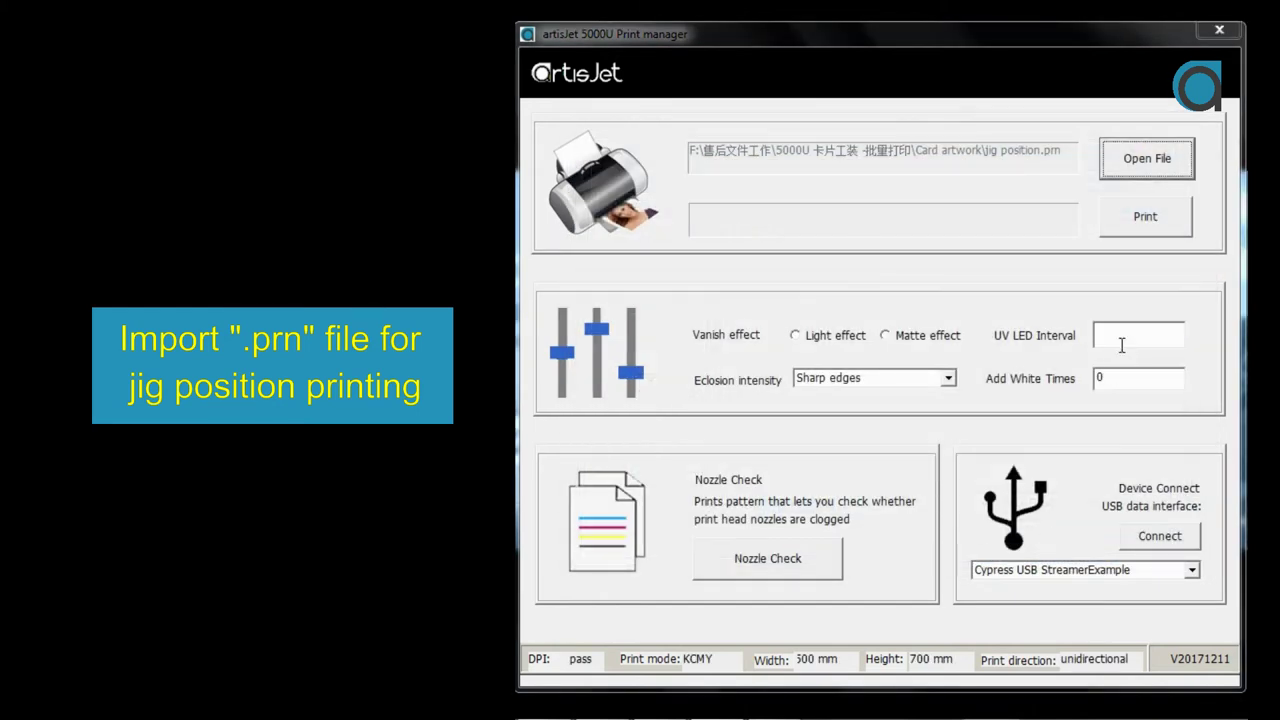
- Set the eclosion intensity to Smooth and the UV LED interval to 2, and start printing the jig position
click(947, 378)
click(897, 412)
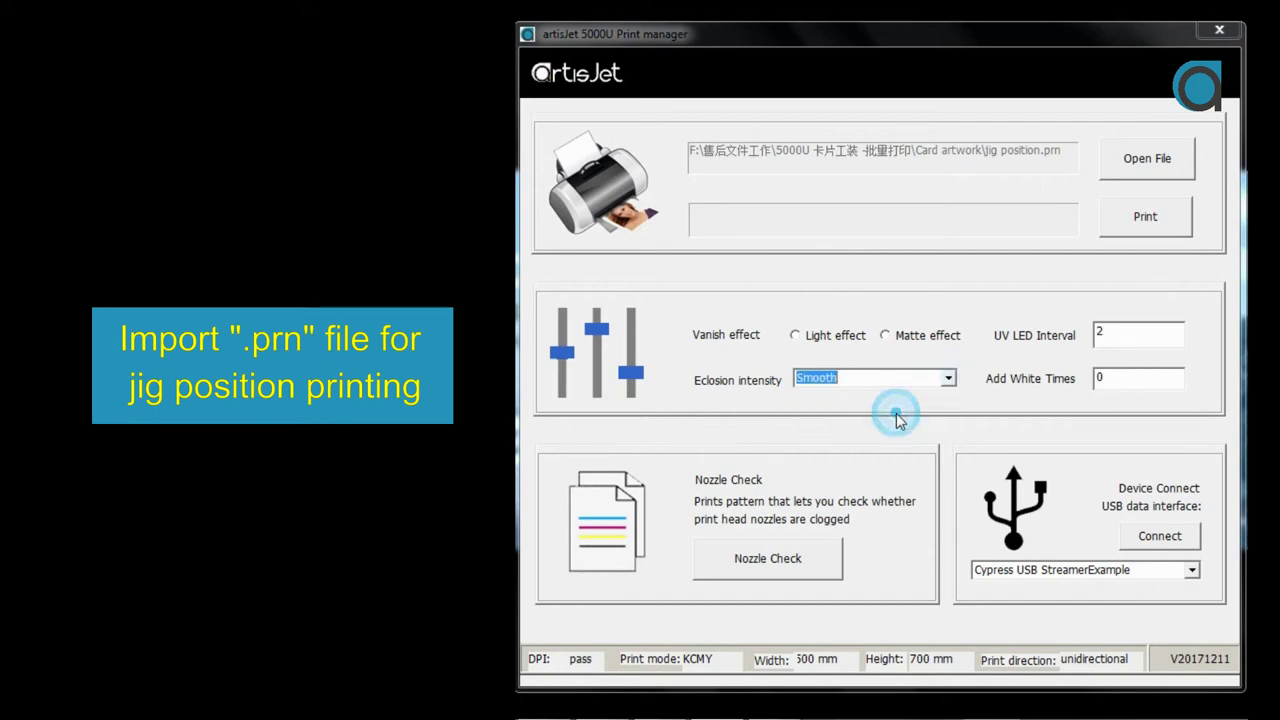
click(1146, 232)
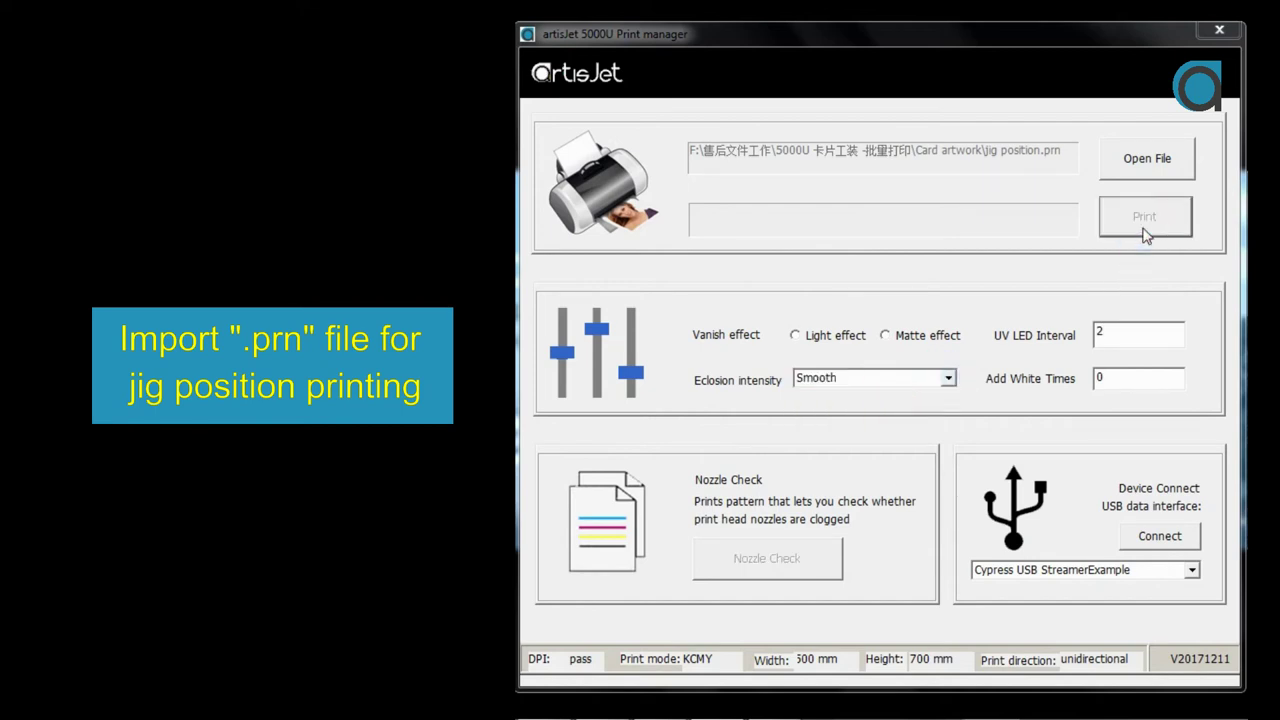